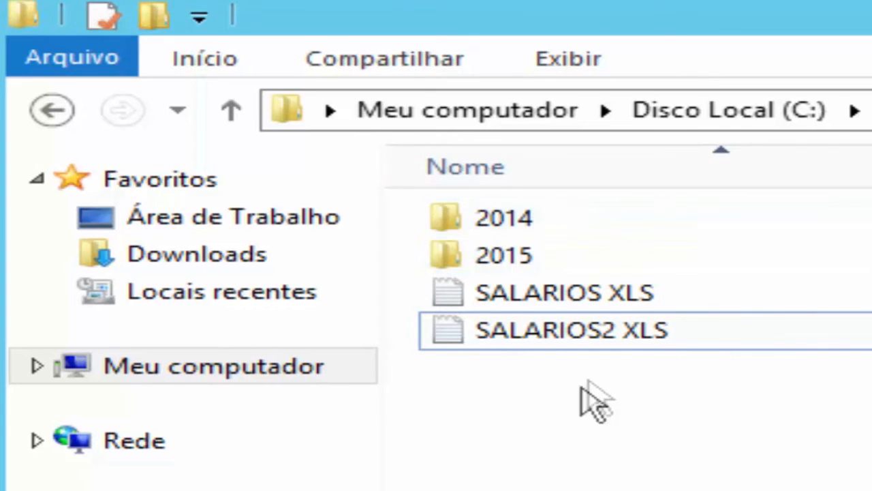
# Open the SALARIOS XLS file in the RH folder to read its contents, and close it
pyautogui.doubleClick(606, 292)
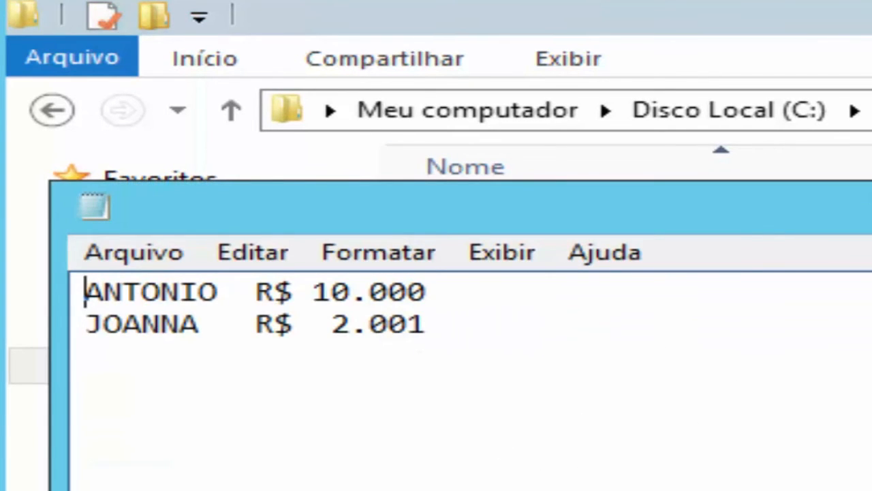
pyautogui.hotkey('alt', 'F4')
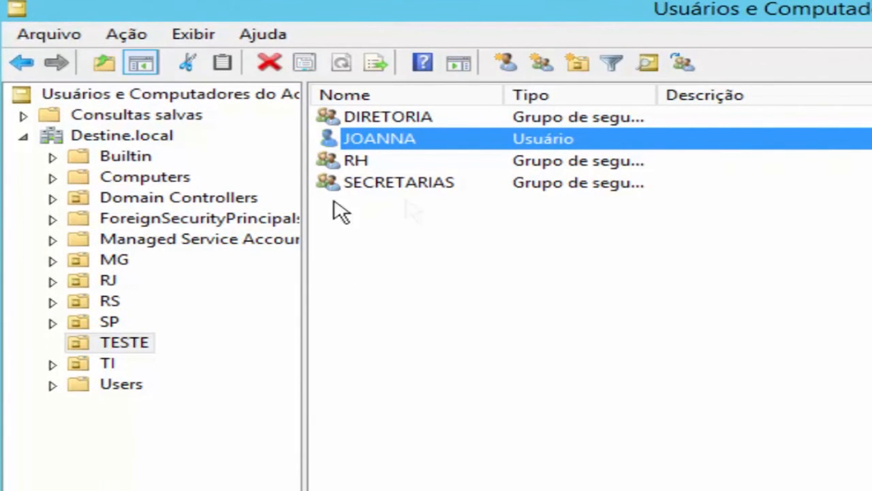
# In Active Directory Users and Computers, review the groups in the TESTE unit and examine the user's group memberships
pyautogui.click(532, 217)
pyautogui.click(404, 144)
pyautogui.click(390, 123)
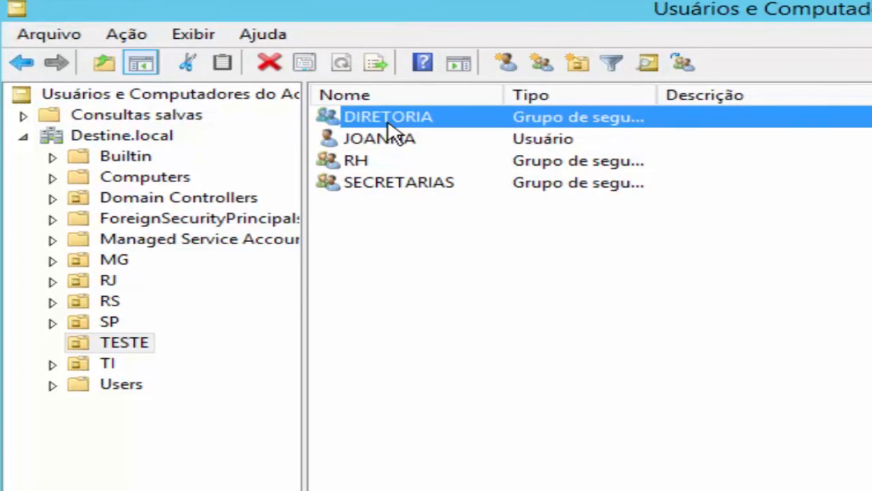
pyautogui.click(376, 163)
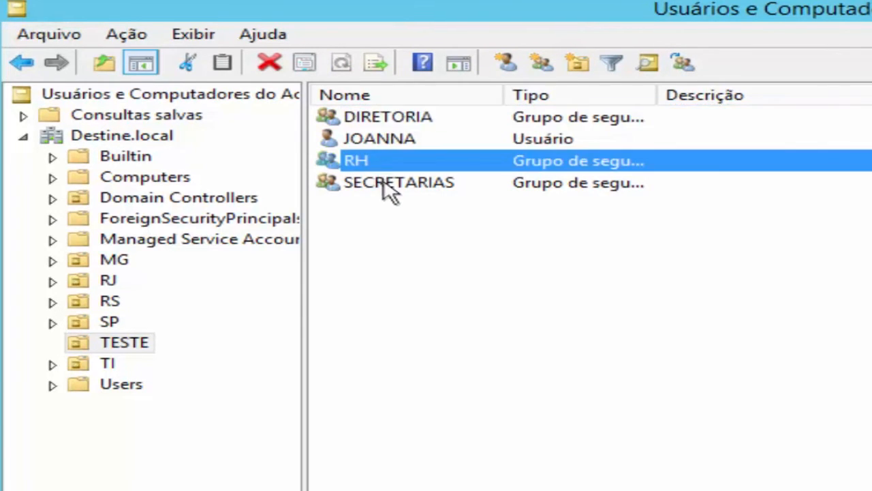
pyautogui.click(390, 188)
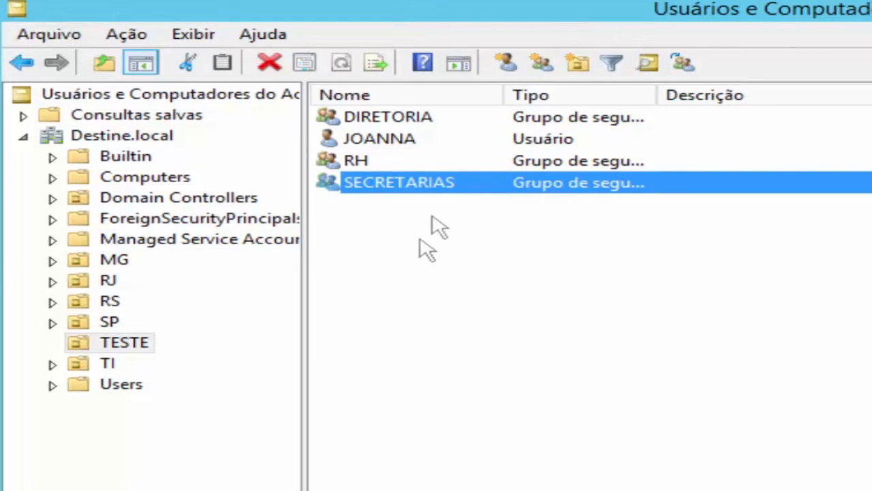
pyautogui.doubleClick(397, 139)
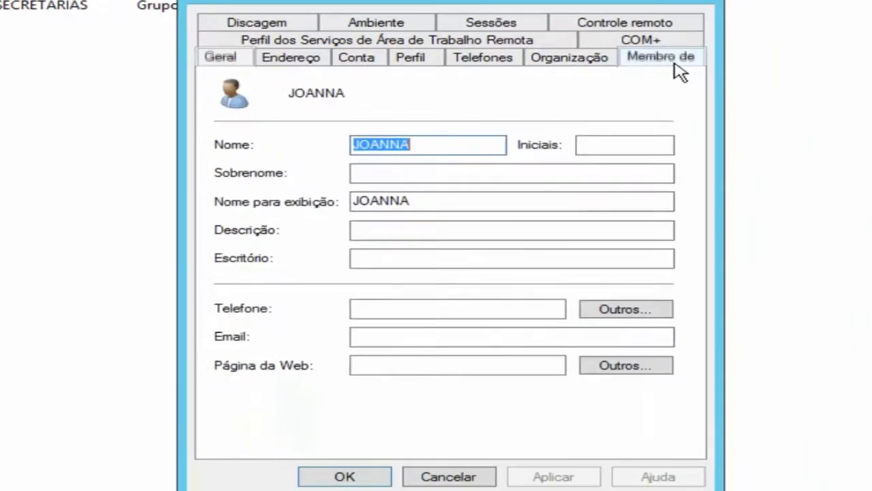
pyautogui.click(675, 65)
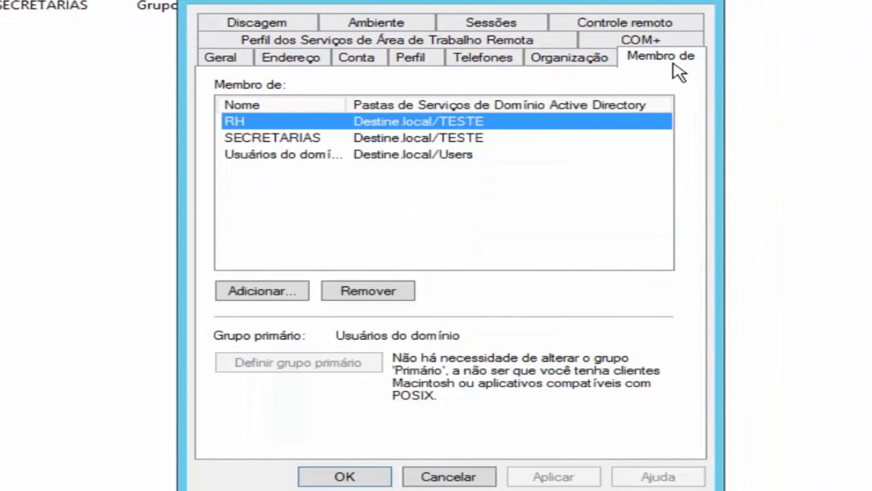
pyautogui.moveTo(341, 101); pyautogui.dragTo(394, 101)
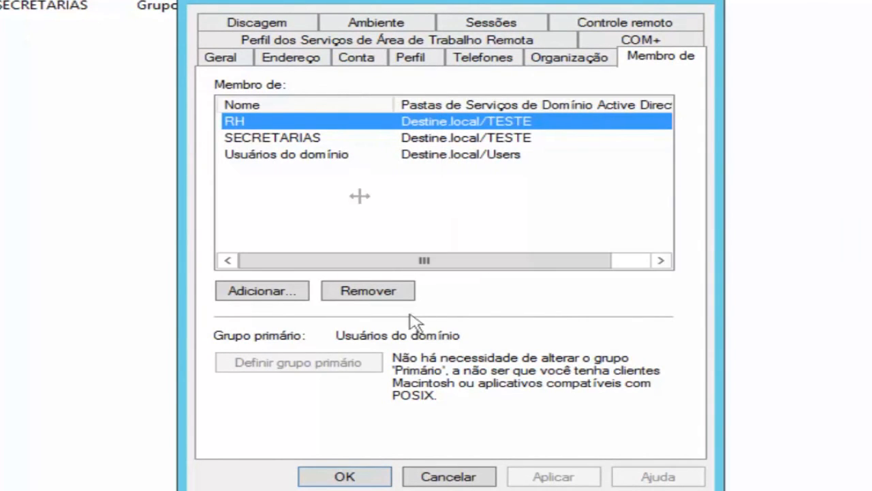
pyautogui.click(304, 140)
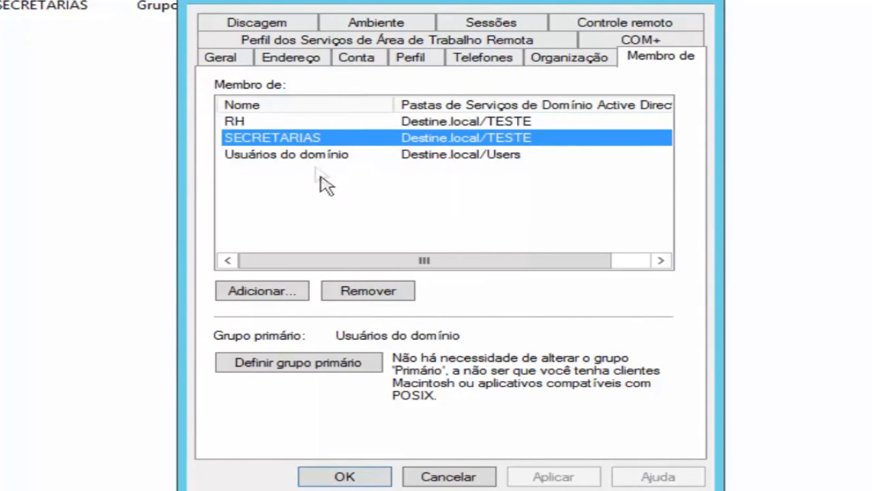
pyautogui.click(450, 477)
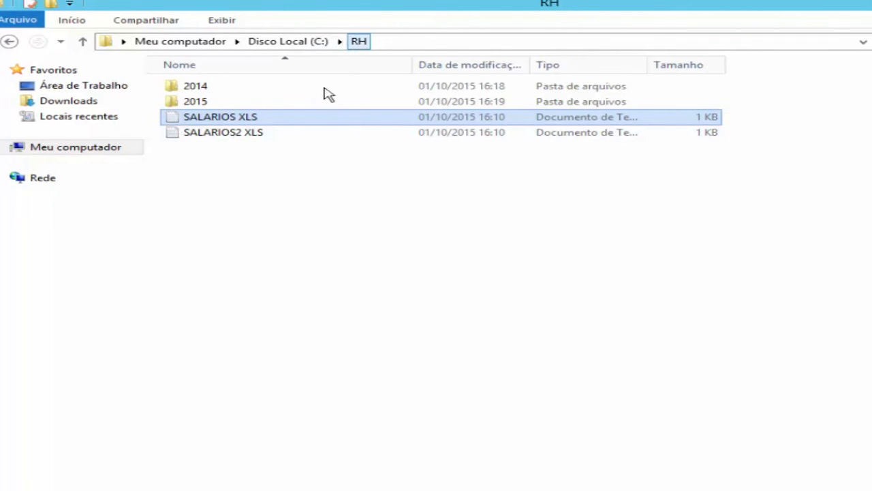
# In File Explorer, examine the share permissions of C:\RH for the RH and DIRETORIA groups without changing them
pyautogui.click(290, 42)
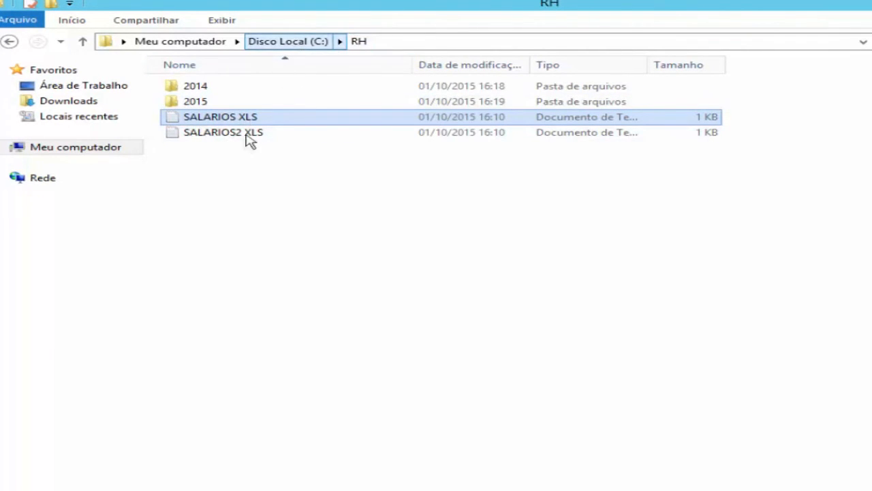
pyautogui.rightClick(227, 140)
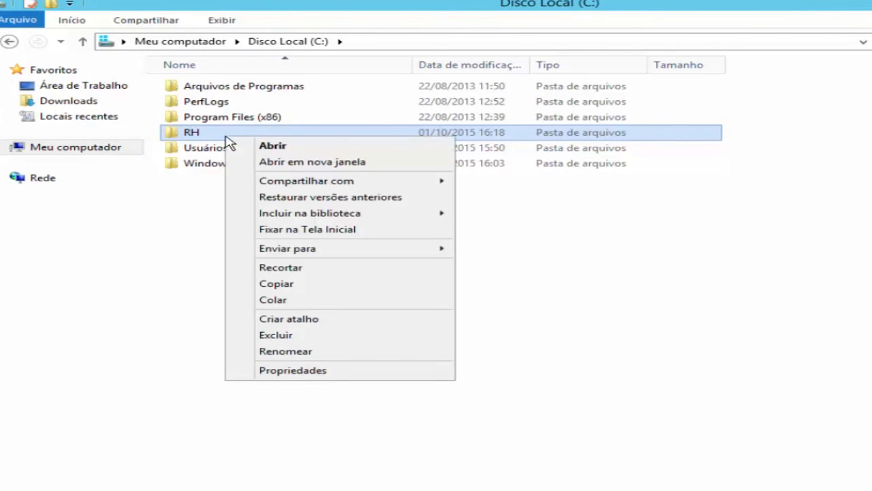
pyautogui.click(355, 371)
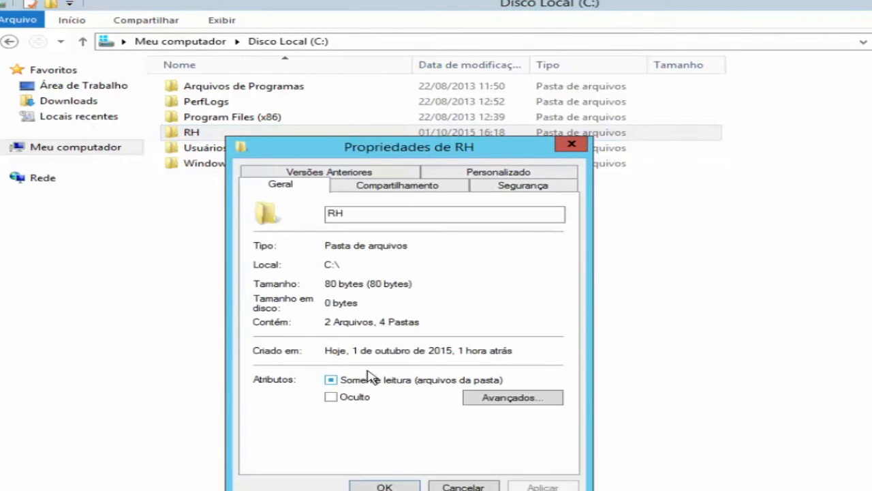
pyautogui.click(402, 187)
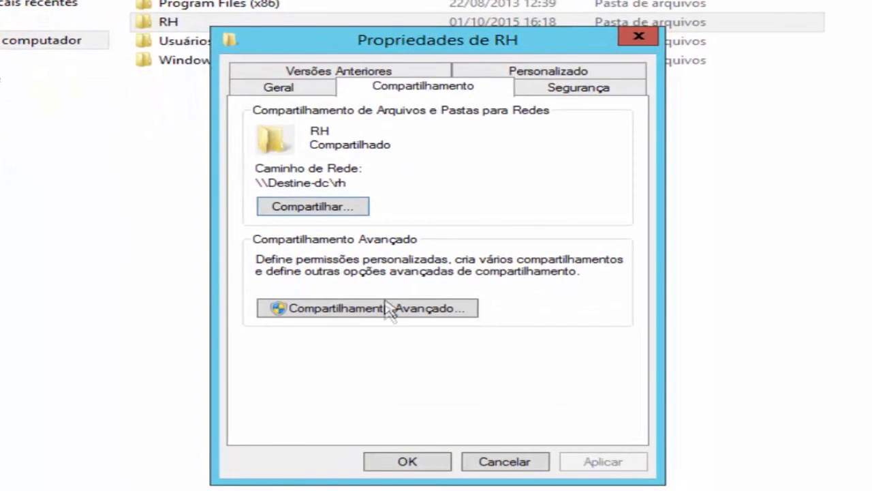
pyautogui.click(387, 310)
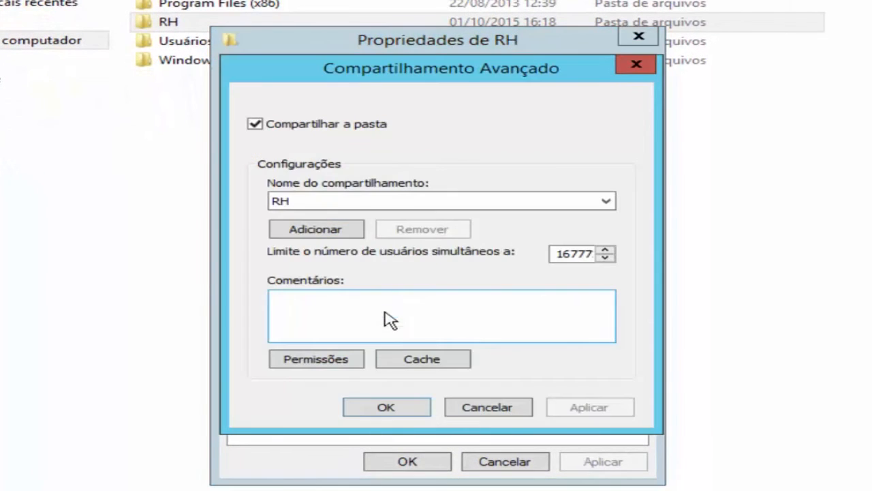
pyautogui.click(344, 359)
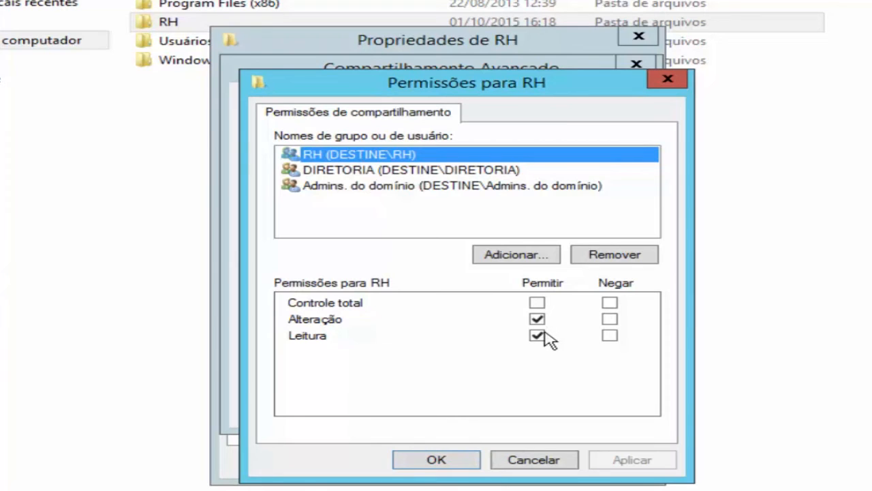
pyautogui.click(426, 176)
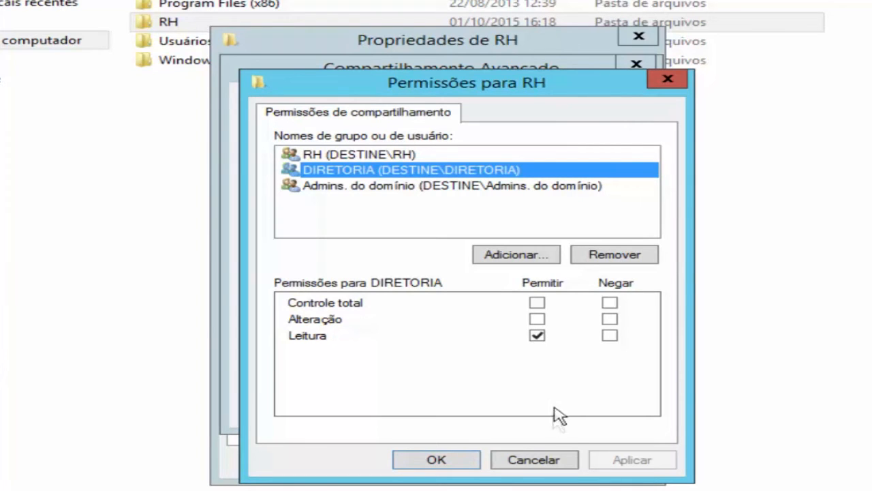
pyautogui.click(558, 463)
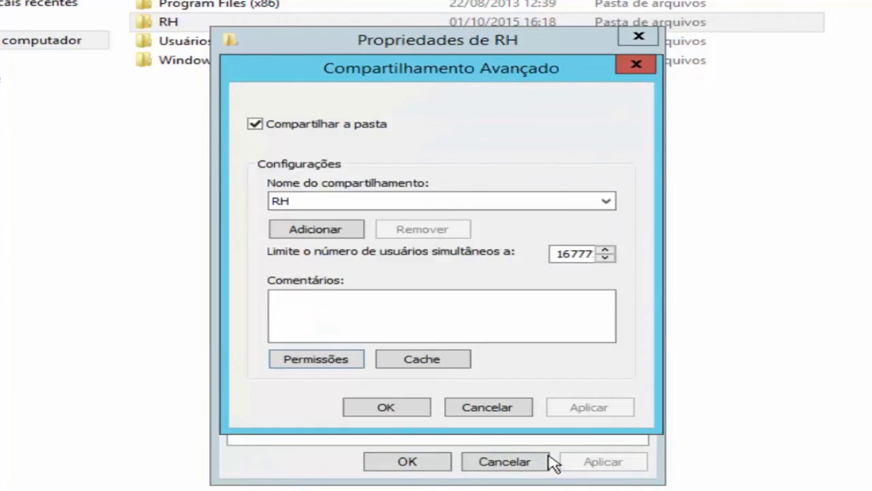
pyautogui.click(488, 409)
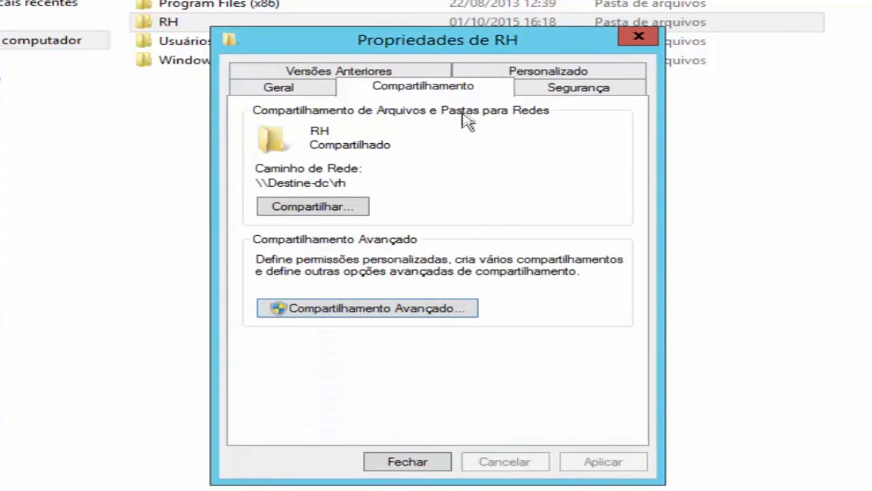
# Examine the security permissions of C:\RH for the RH, DIRETORIA and SECRETARIAS groups
pyautogui.click(578, 87)
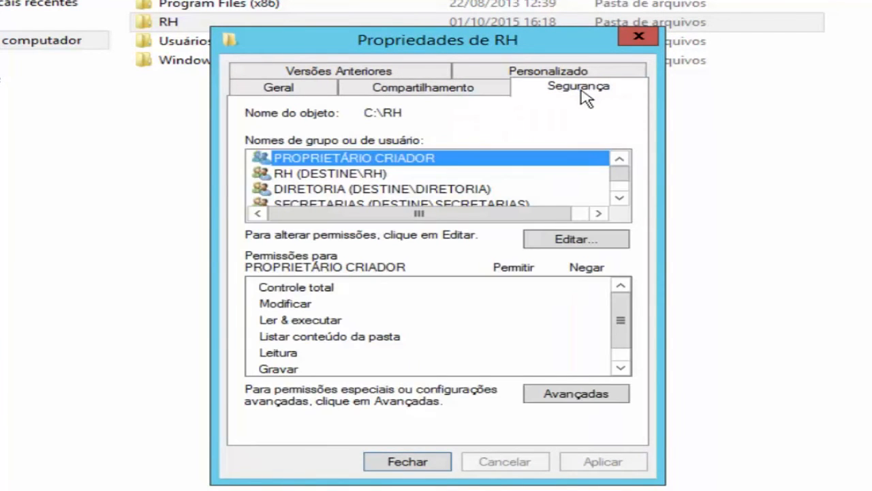
pyautogui.click(596, 239)
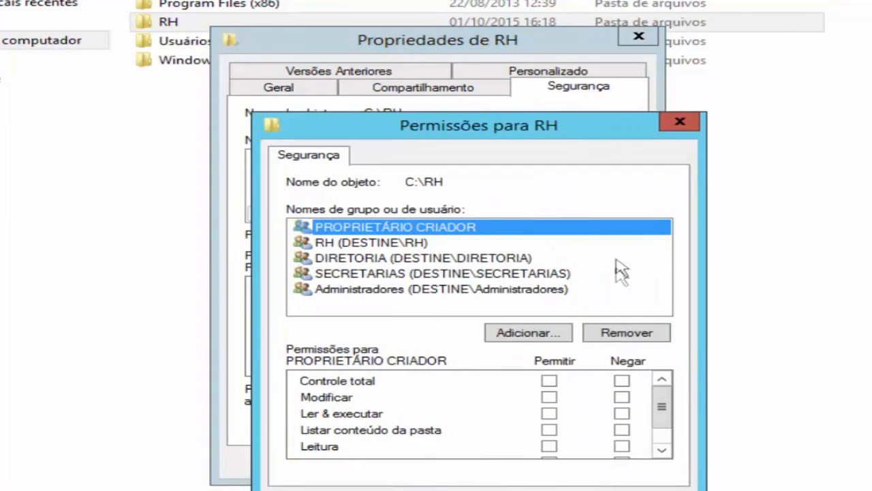
pyautogui.click(390, 246)
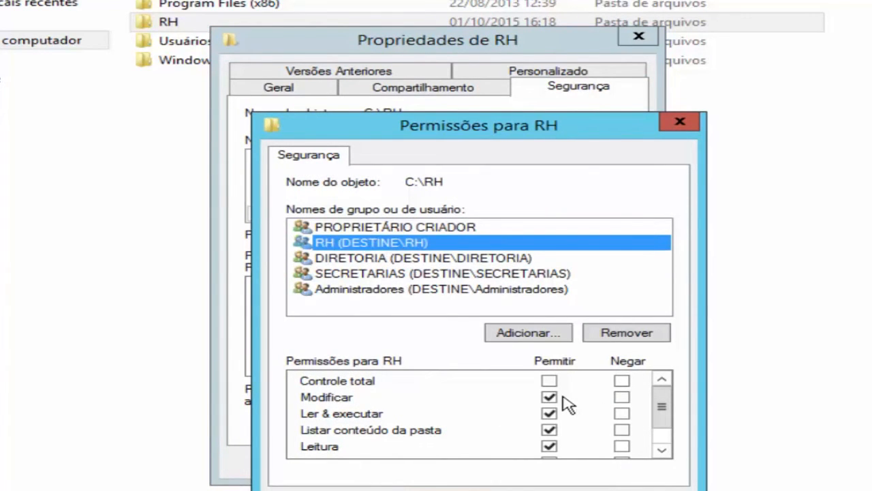
pyautogui.click(437, 259)
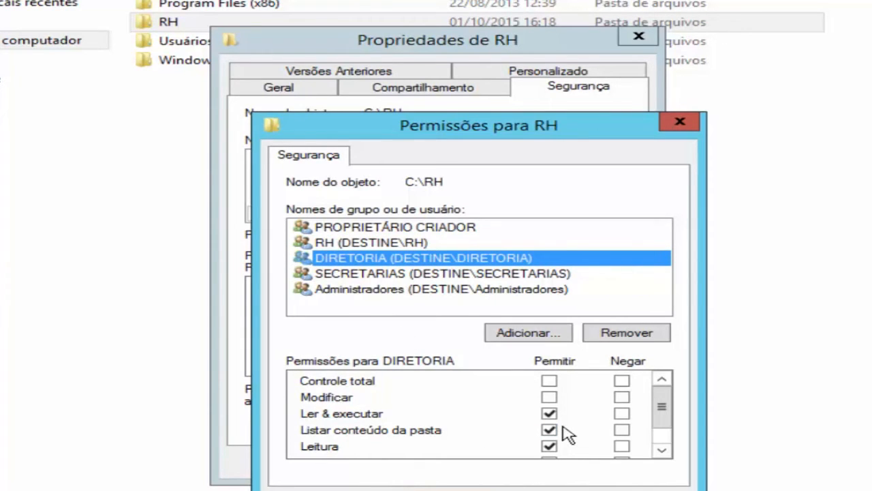
pyautogui.moveTo(666, 424); pyautogui.dragTo(659, 382)
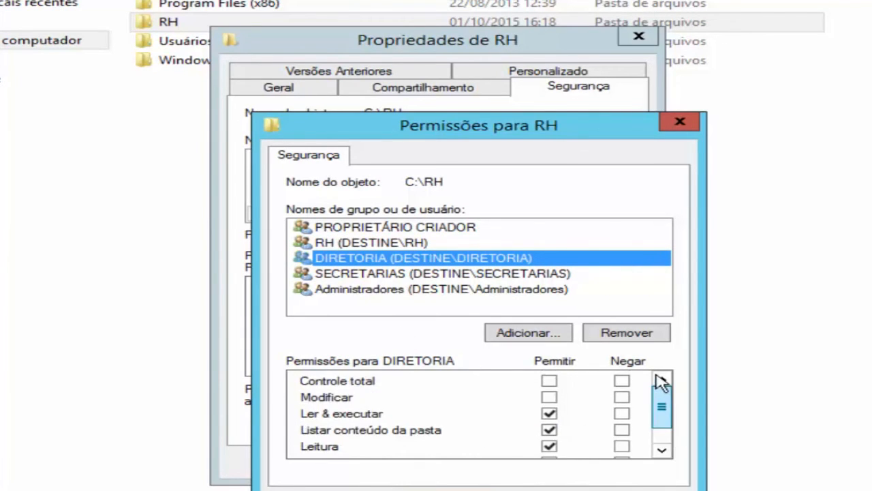
pyautogui.click(421, 274)
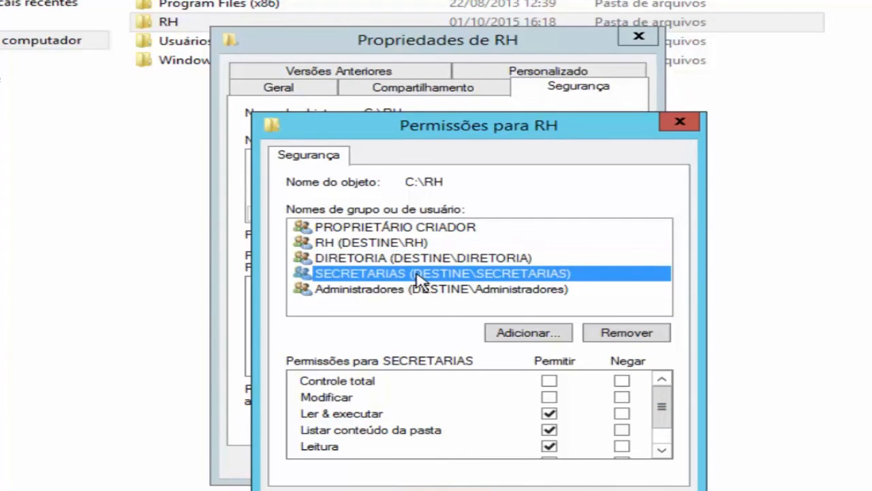
pyautogui.scroll(-1, 672, 442)
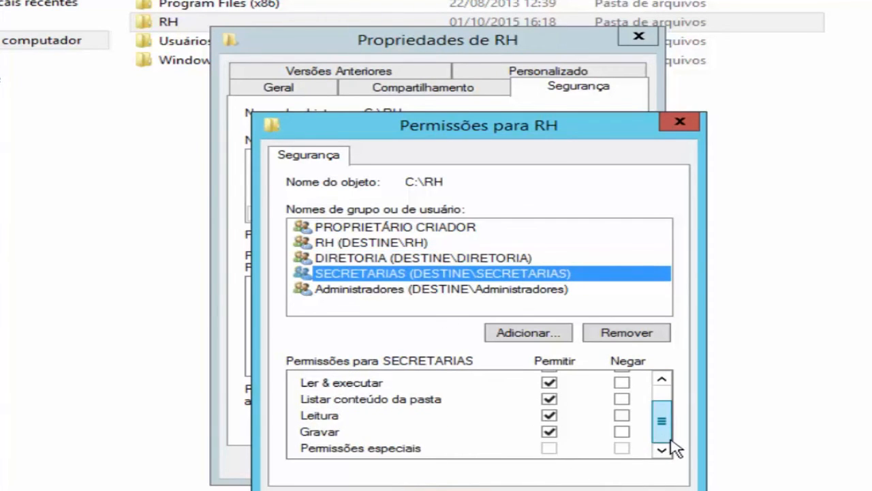
pyautogui.moveTo(666, 440); pyautogui.dragTo(658, 405)
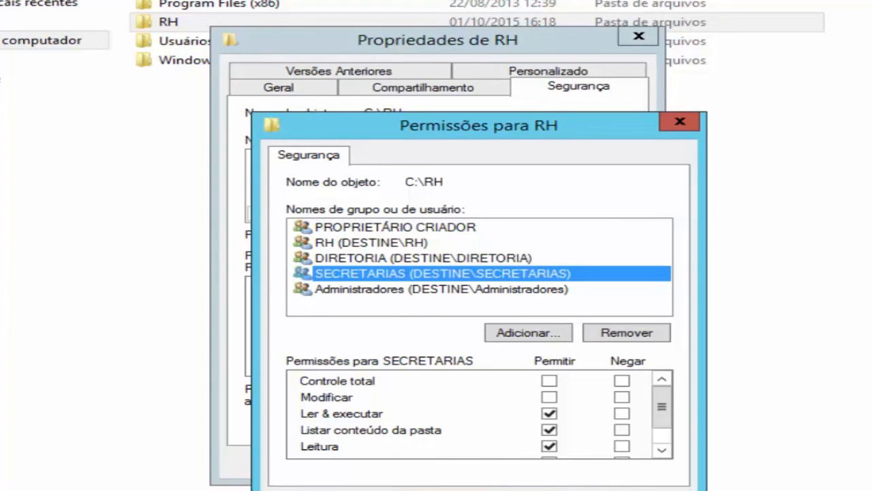
pyautogui.press('Return')
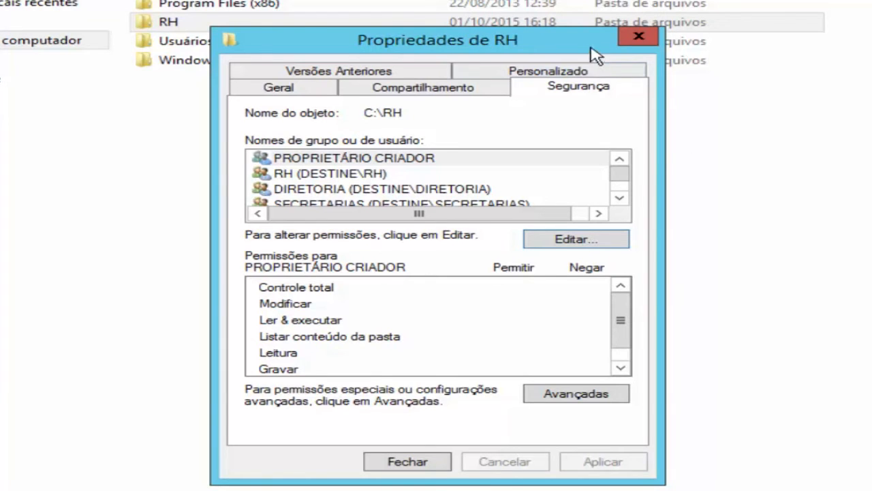
# In the advanced security settings of C:\RH, select the TESTE unit's user as the account for the effective access check
pyautogui.moveTo(593, 50); pyautogui.dragTo(608, 39)
pyautogui.click(628, 390)
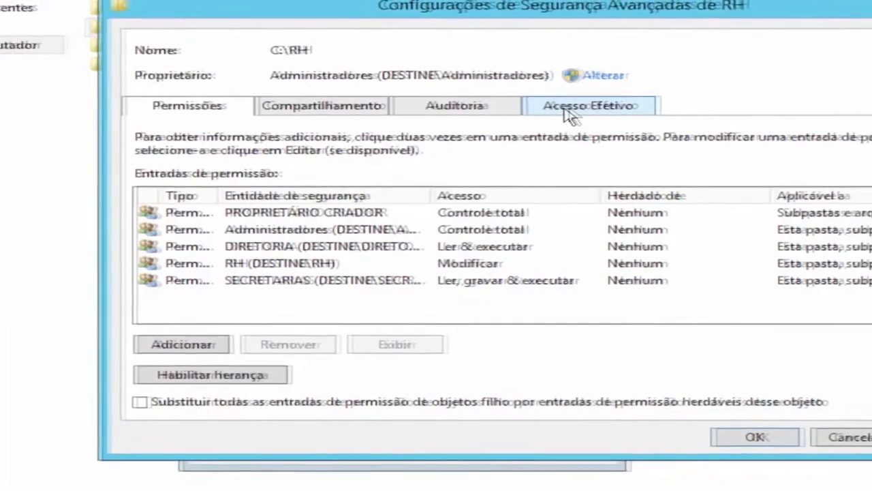
pyautogui.click(621, 106)
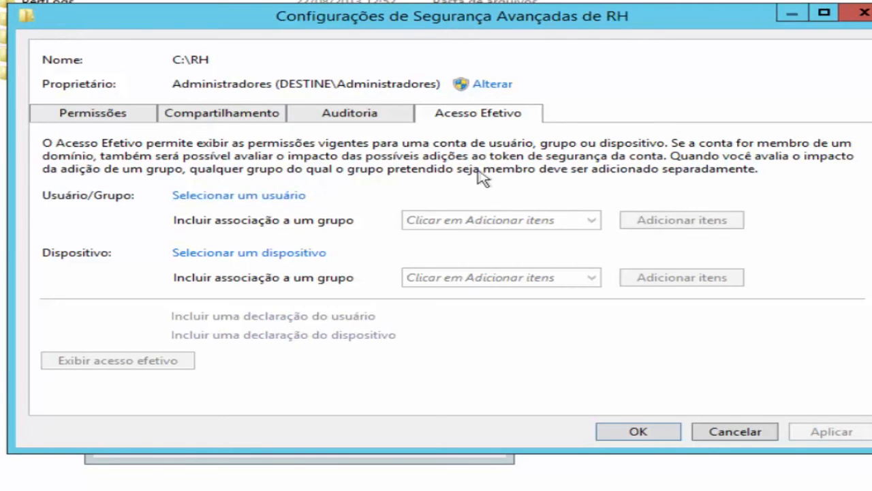
pyautogui.click(282, 196)
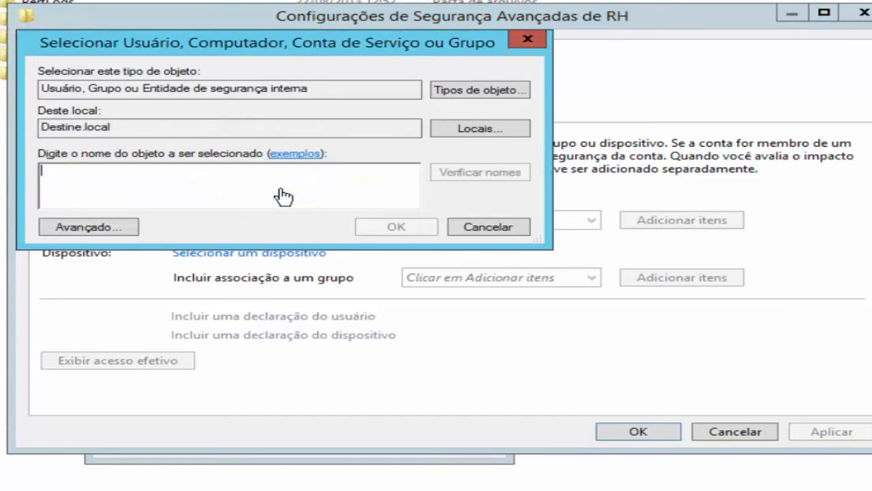
pyautogui.write('joan')
pyautogui.click(461, 174)
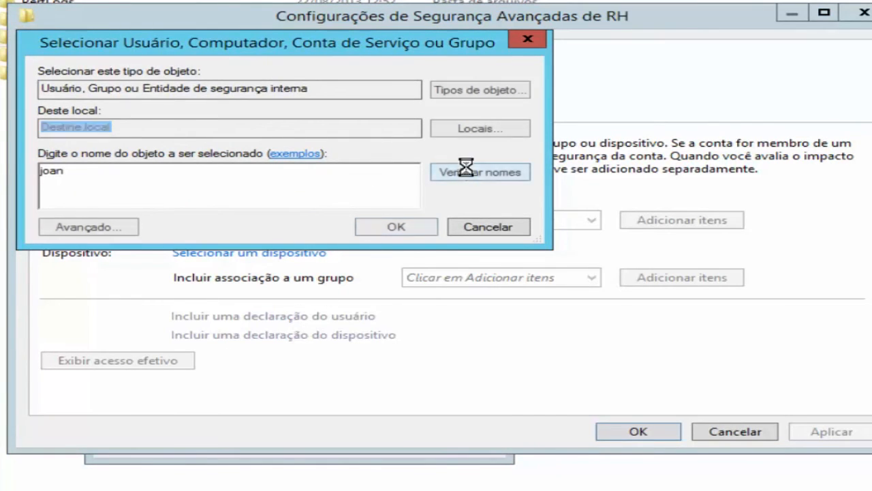
pyautogui.click(404, 231)
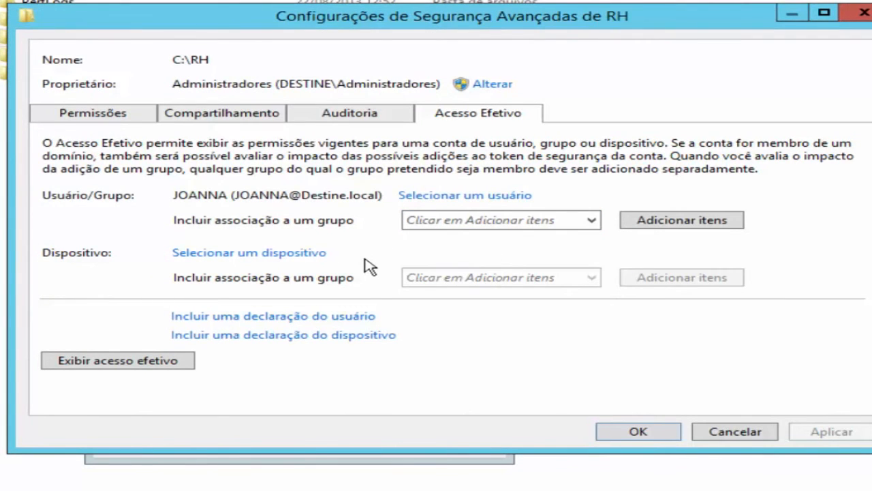
# Select the computer CL-Destine as the device for the effective access check
pyautogui.click(266, 253)
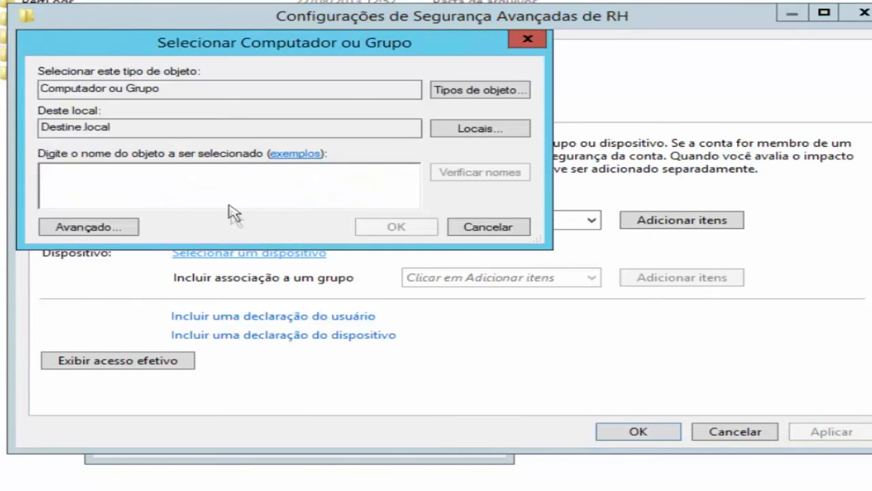
pyautogui.write('cl')
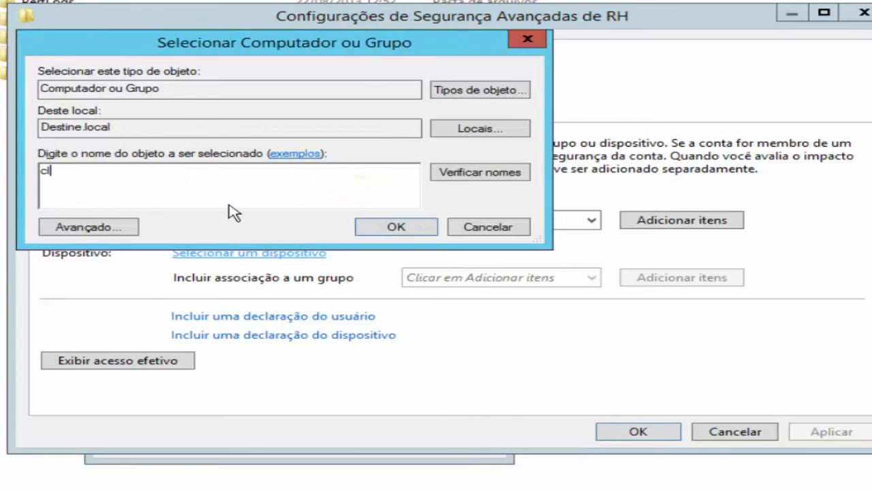
pyautogui.click(477, 176)
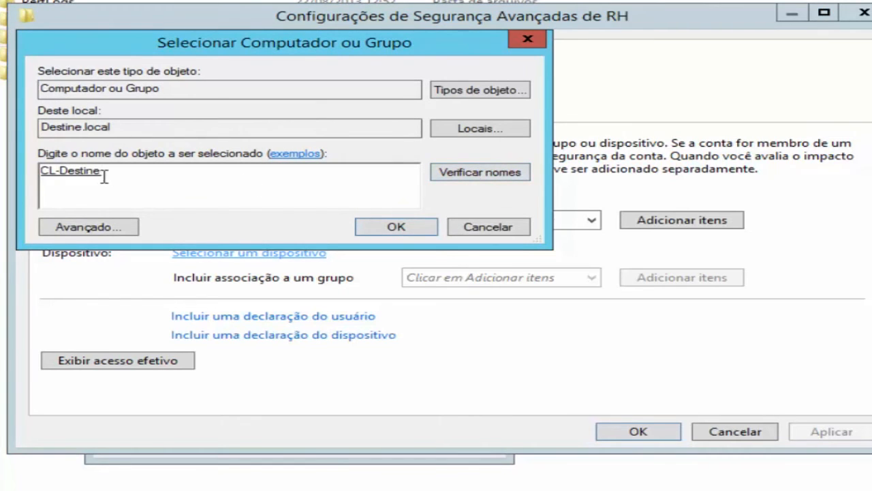
pyautogui.click(374, 229)
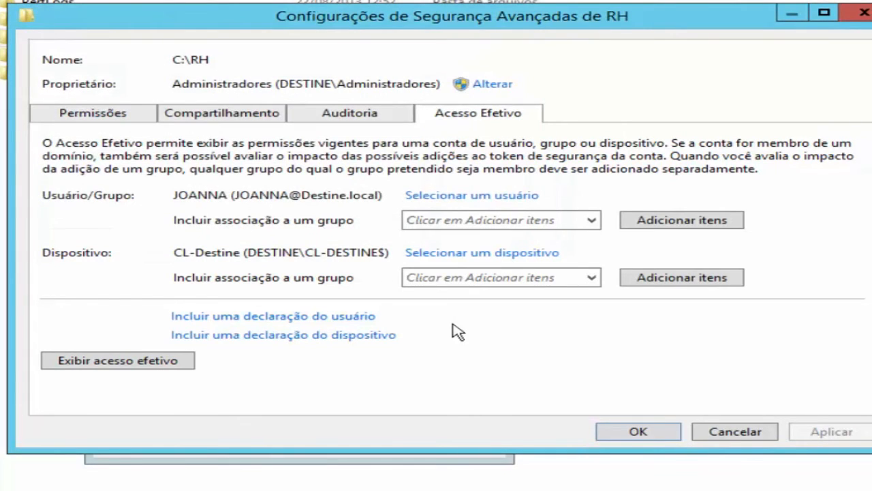
# Display the effective access to C:\RH and examine each permission together with what limits it
pyautogui.click(154, 361)
pyautogui.scroll(-2, 477, 341)
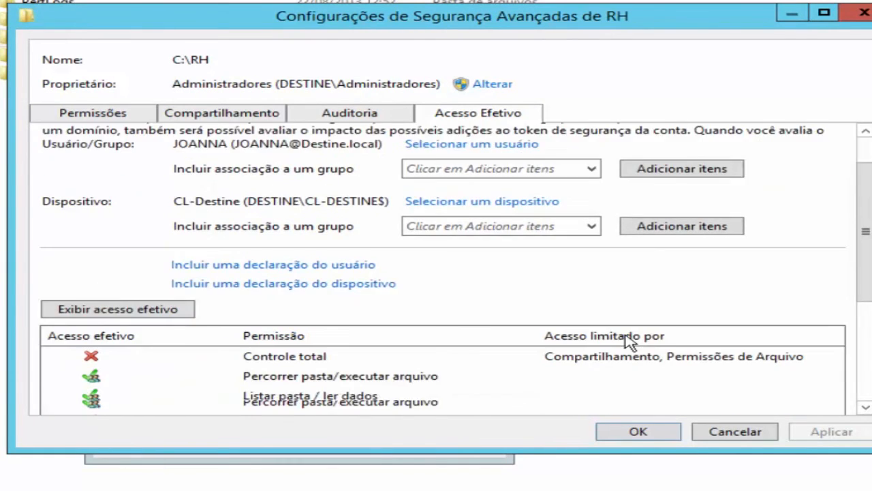
pyautogui.scroll(-5, 585, 334)
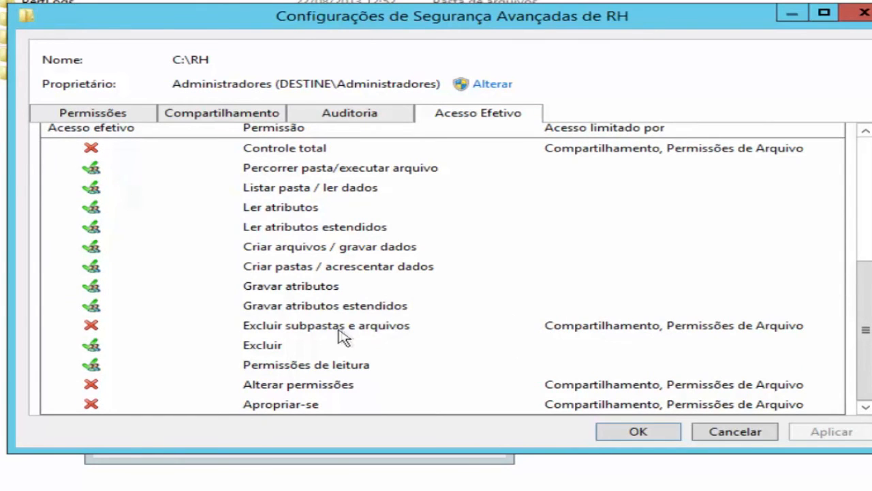
pyautogui.scroll(2, 424, 308)
pyautogui.scroll(3, 424, 308)
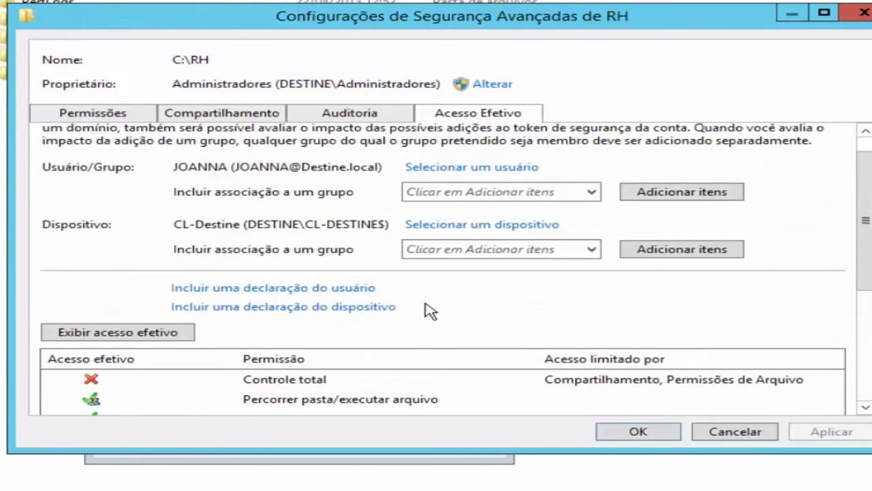
pyautogui.scroll(-3, 424, 308)
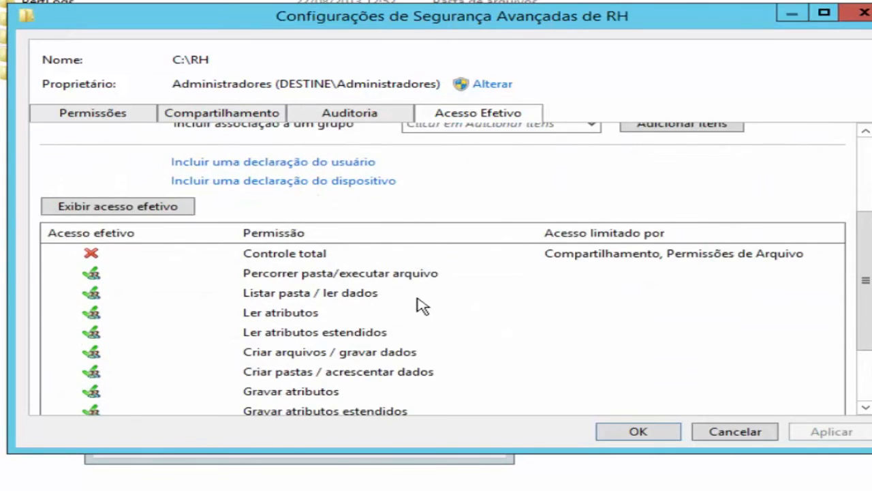
pyautogui.scroll(-3, 423, 307)
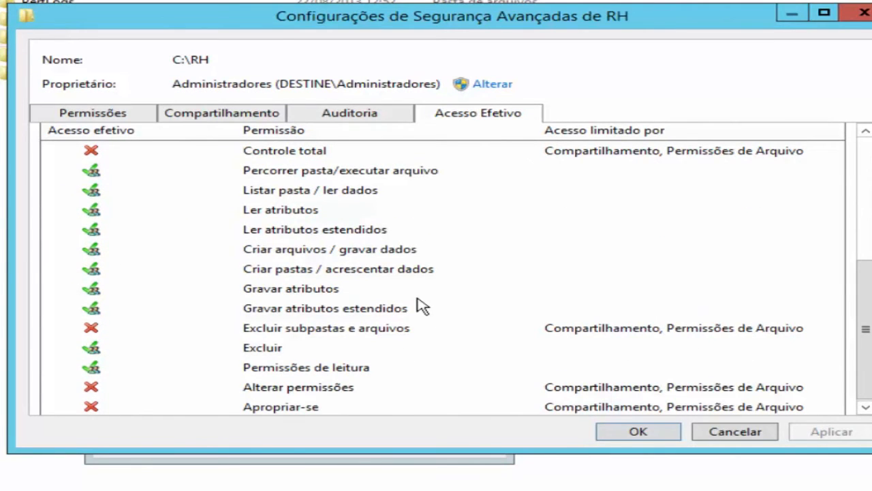
pyautogui.scroll(-1, 422, 306)
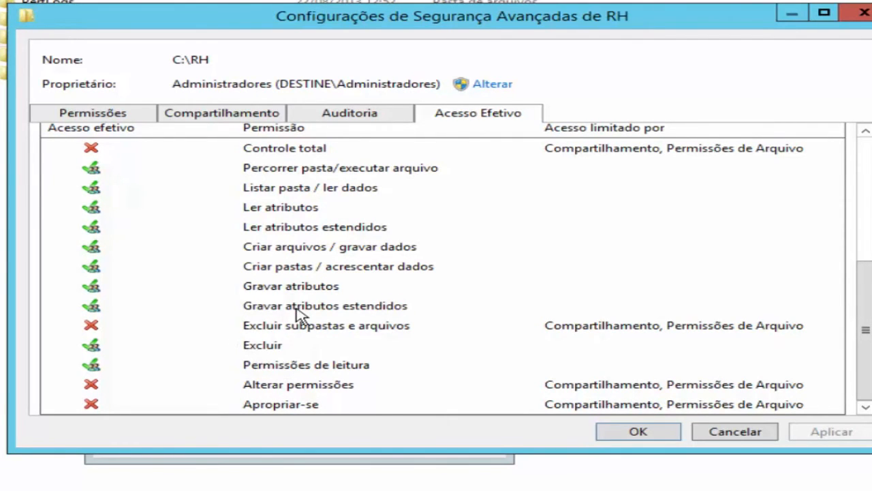
pyautogui.scroll(1, 285, 265)
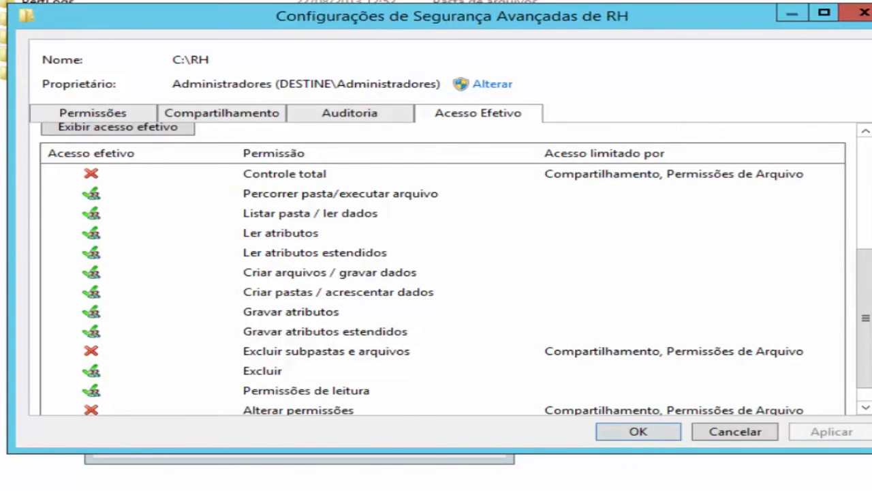
pyautogui.moveTo(865, 279); pyautogui.dragTo(862, 247)
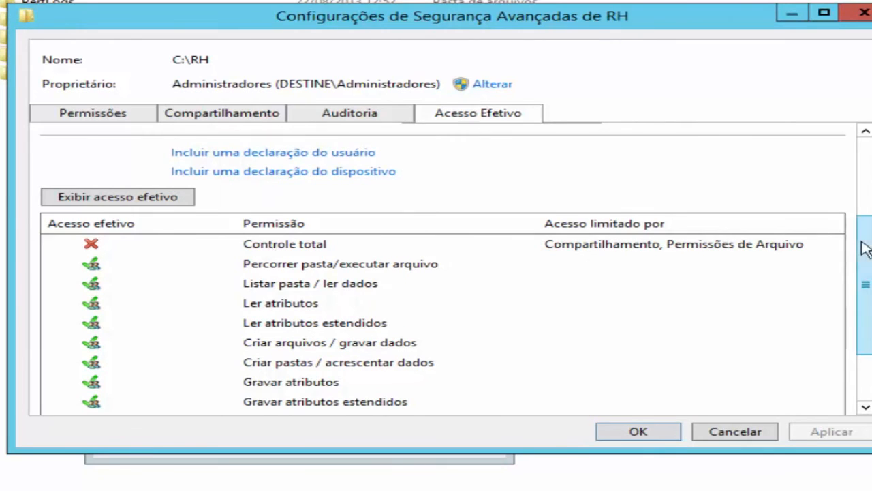
pyautogui.moveTo(860, 243); pyautogui.dragTo(843, 335)
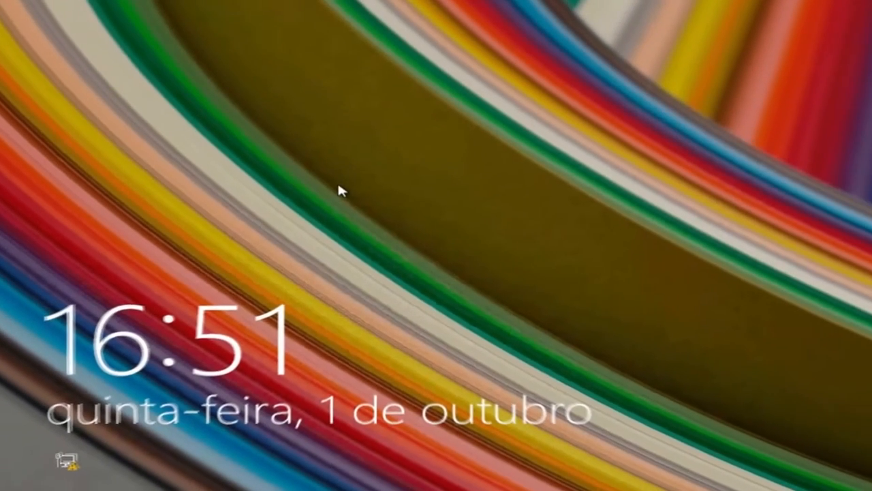
# On the Windows 8.1 client computer, sign in to the DESTINE domain as the TESTE unit's user, entering the account password
pyautogui.click(339, 190)
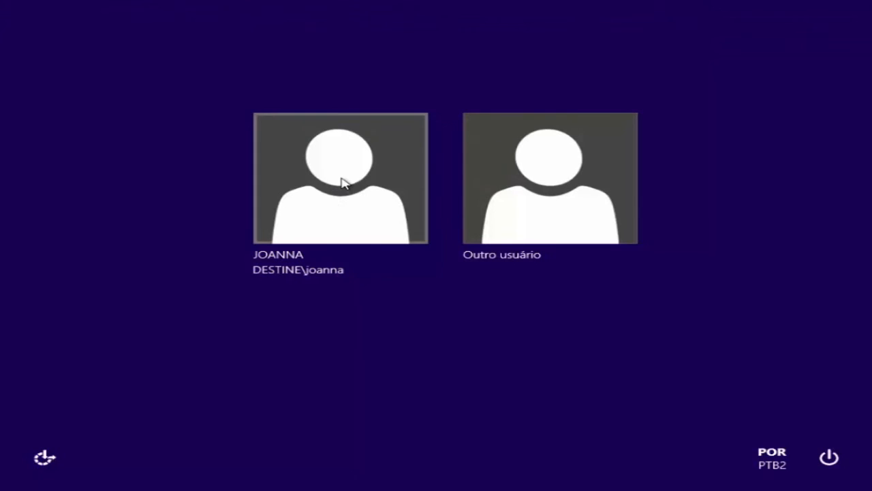
pyautogui.click(342, 182)
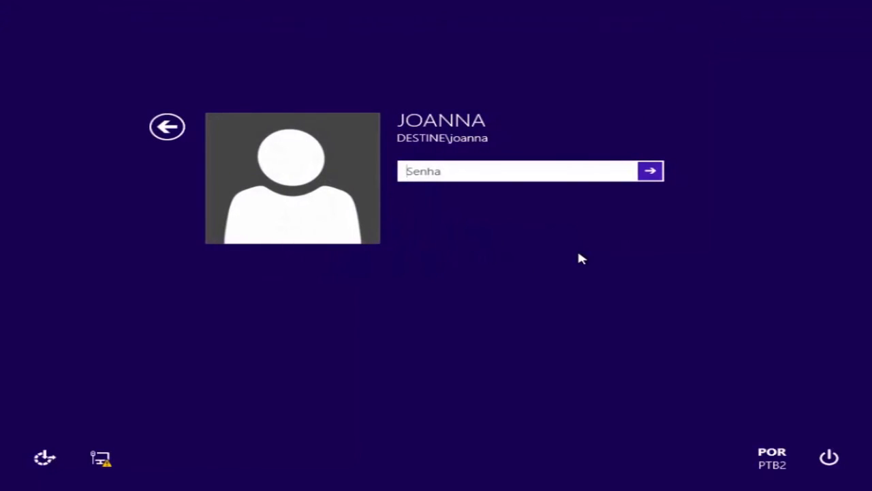
pyautogui.write('••••••••')
pyautogui.press('Return')
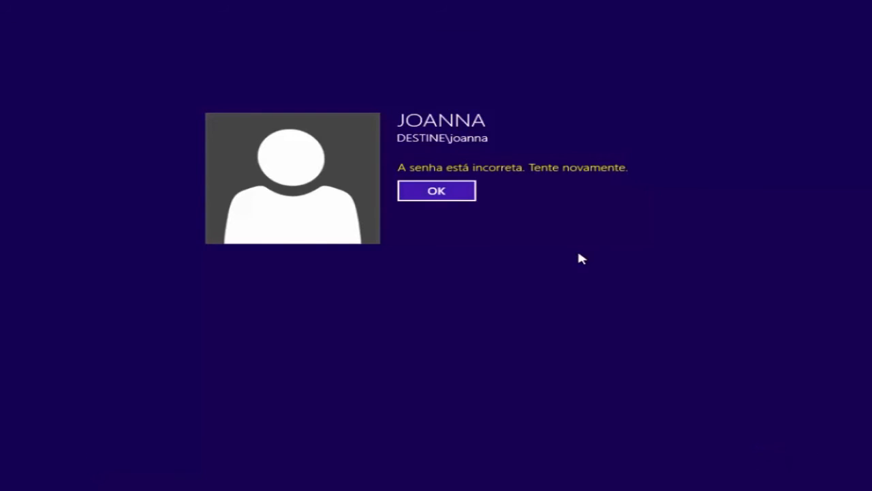
pyautogui.press('Return')
pyautogui.write('•••••••')
pyautogui.press('Return')
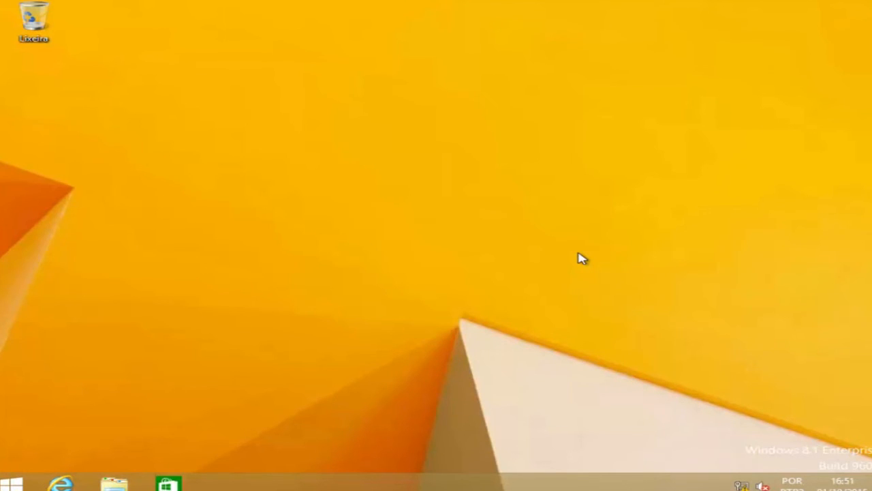
# Open the network share \\destine-dc\RH and its SALARIOS XLS text file
pyautogui.press('super+r')
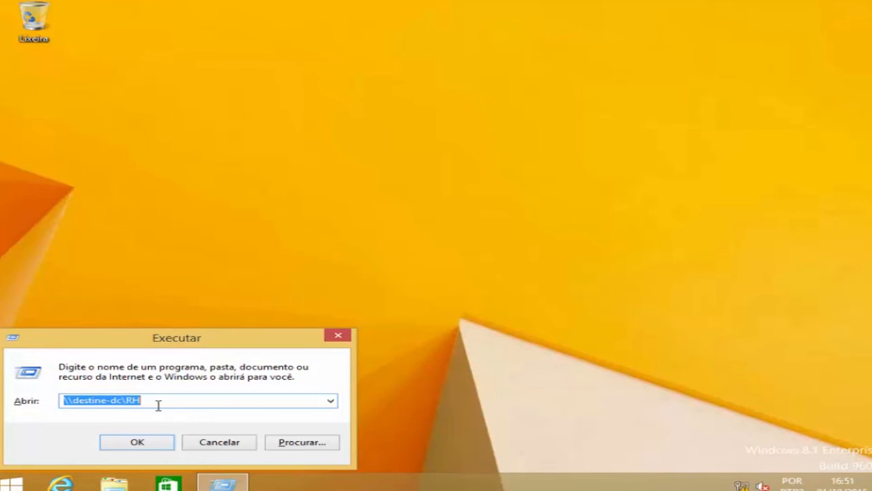
pyautogui.click(141, 443)
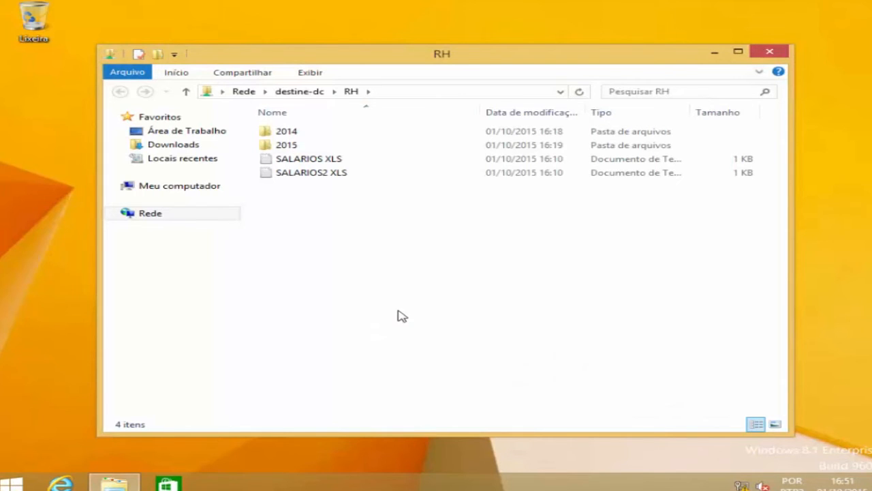
pyautogui.click(326, 159)
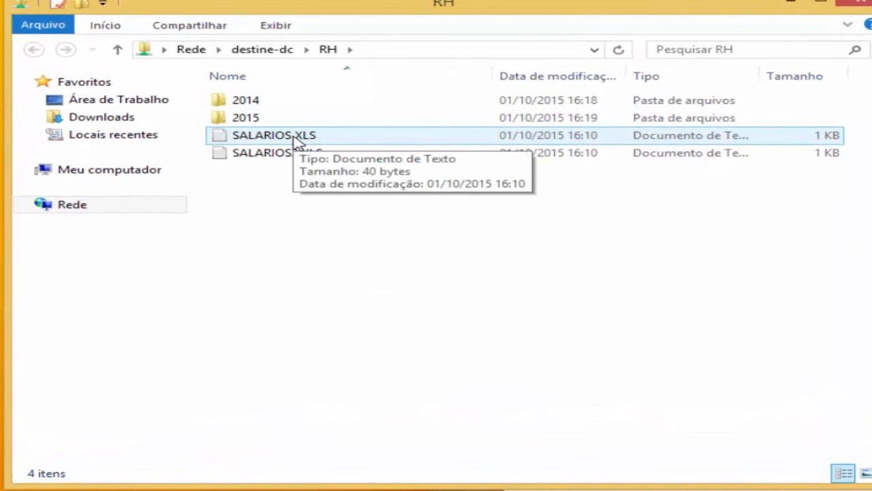
pyautogui.click(296, 141)
pyautogui.doubleClick(295, 141)
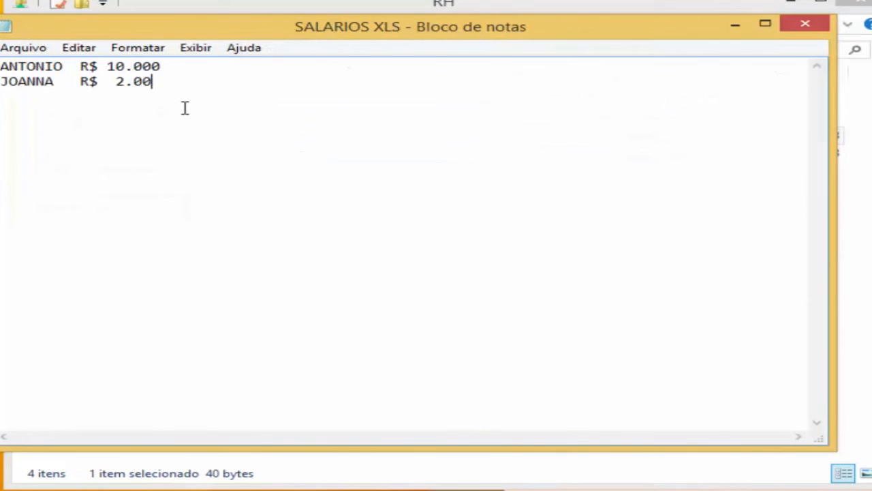
# In SALARIOS XLS, change the second employee's salary to R$ 4.000, save the file and close it
pyautogui.write('0')
pyautogui.press('BackSpace')
pyautogui.write('4')
pyautogui.click(229, 255)
pyautogui.click(38, 54)
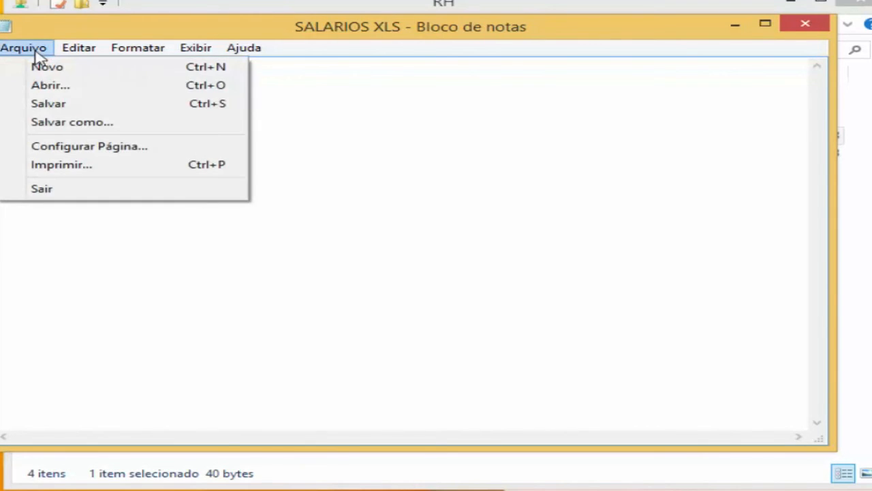
pyautogui.click(63, 103)
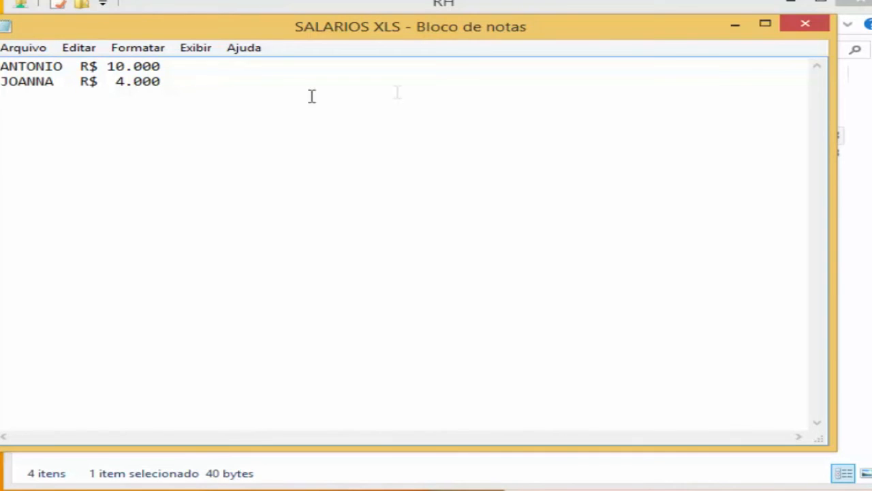
pyautogui.click(797, 34)
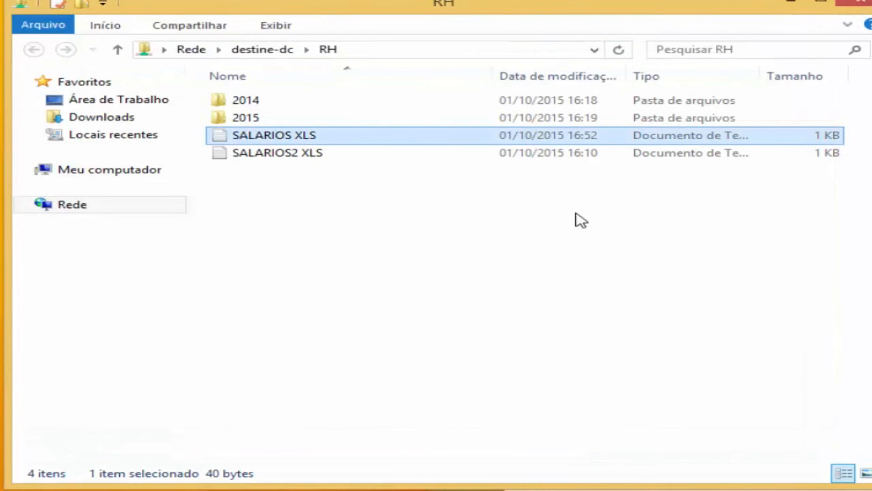
# Examine the security permissions, advanced permission entries and owner of SALARIOS2 XLS without changing them
pyautogui.click(273, 156)
pyautogui.rightClick(276, 162)
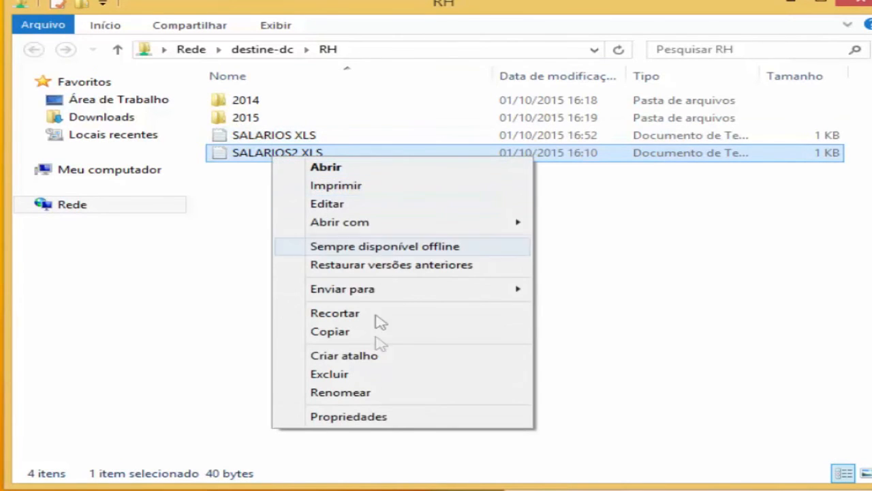
pyautogui.click(393, 420)
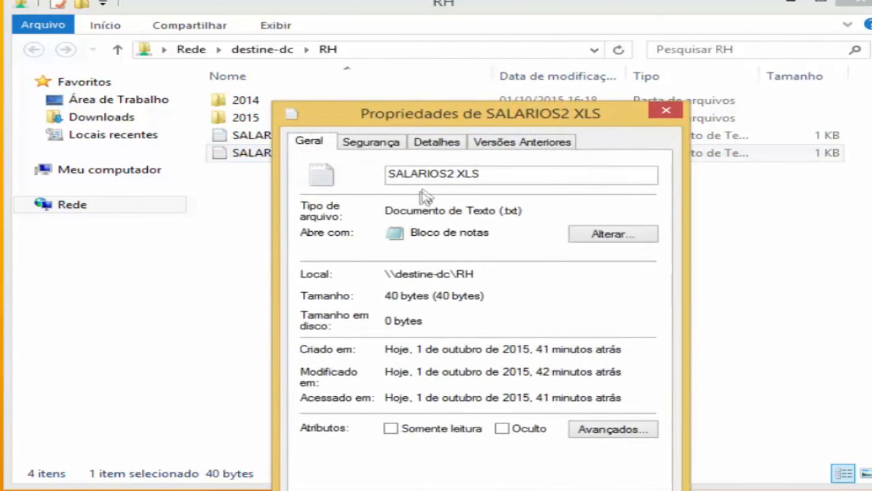
pyautogui.click(382, 147)
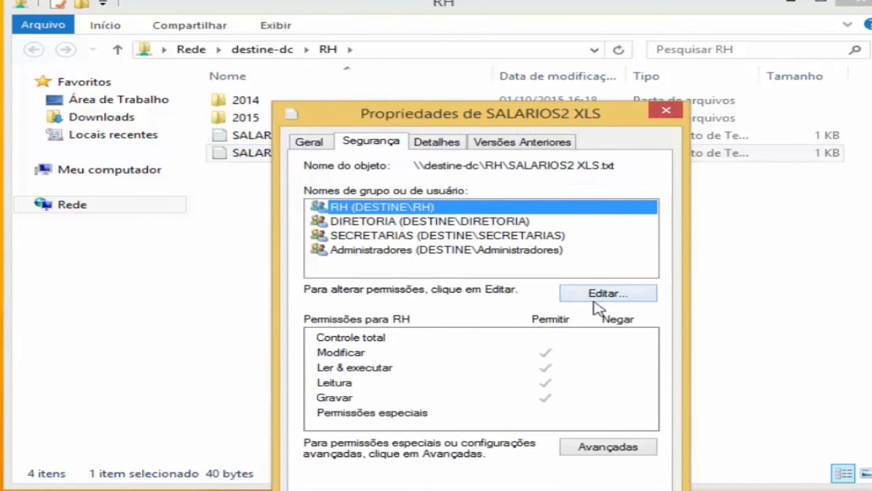
pyautogui.click(608, 448)
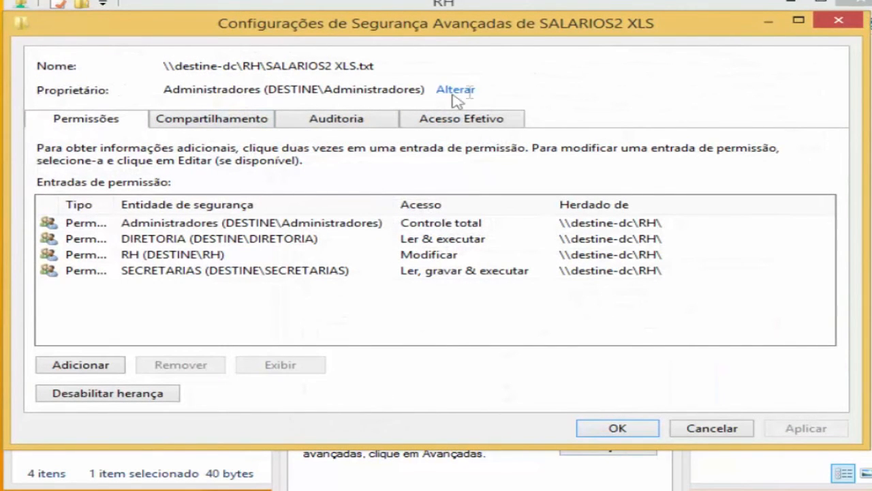
pyautogui.moveTo(425, 88); pyautogui.dragTo(151, 89)
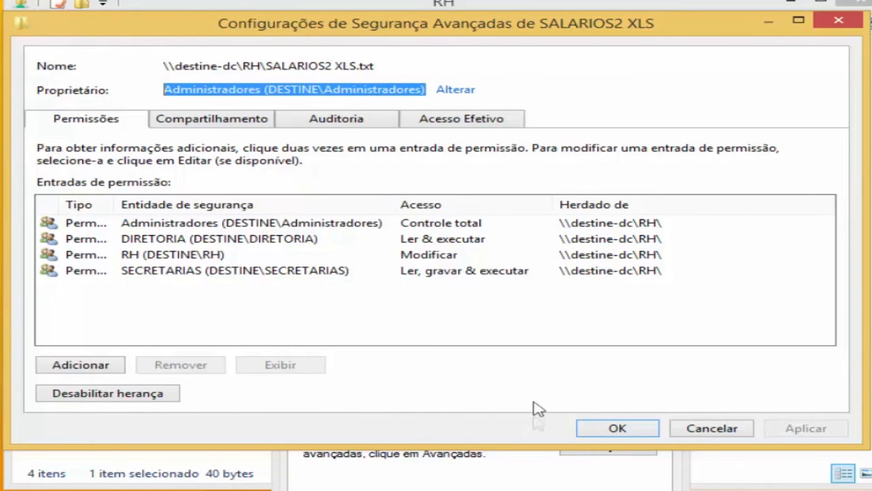
pyautogui.click(694, 430)
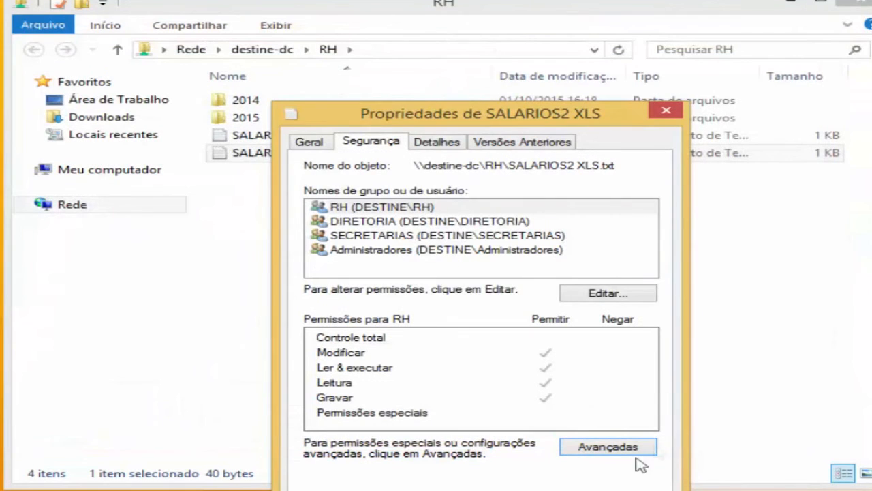
pyautogui.press('Escape')
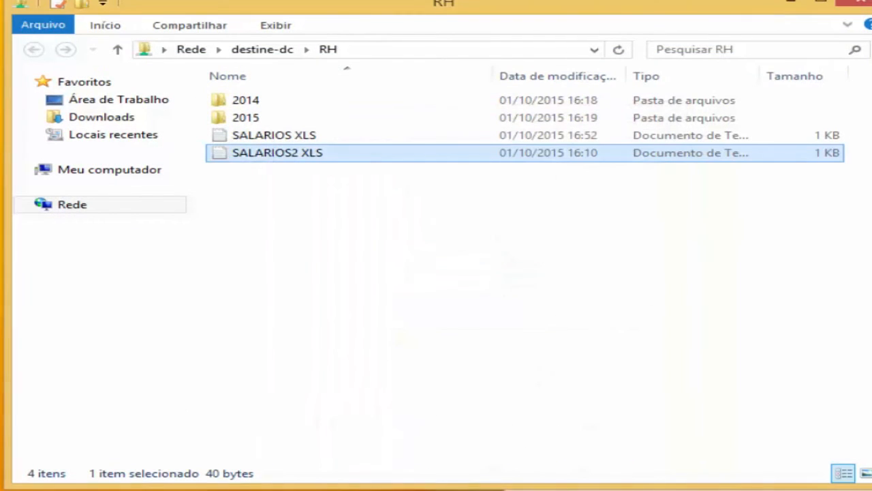
# Permanently delete the SALARIOS2 XLS file from the RH share
pyautogui.rightClick(298, 156)
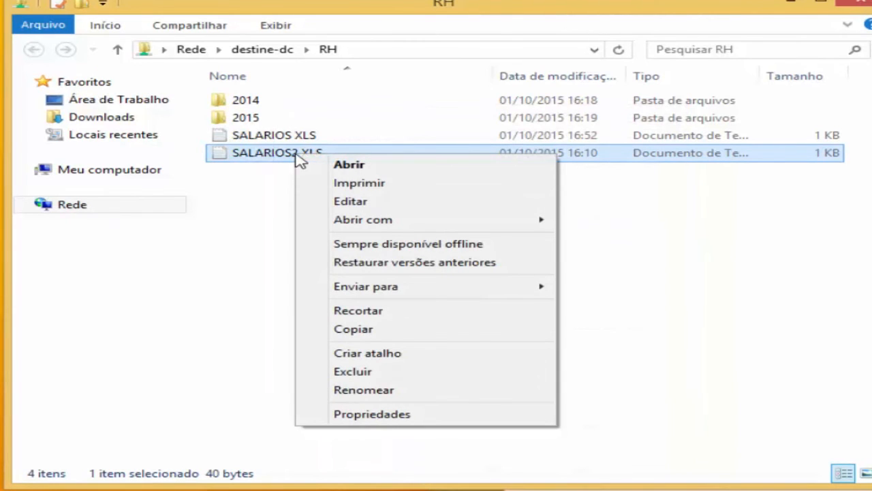
pyautogui.click(374, 374)
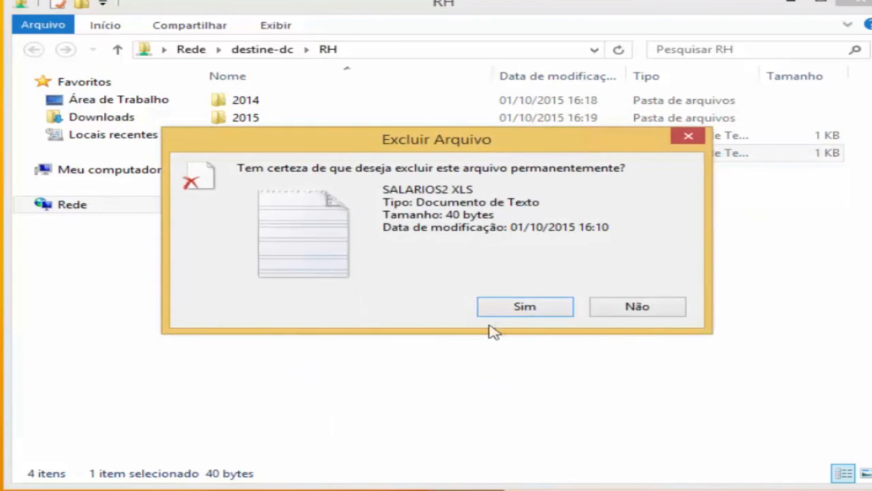
pyautogui.click(516, 314)
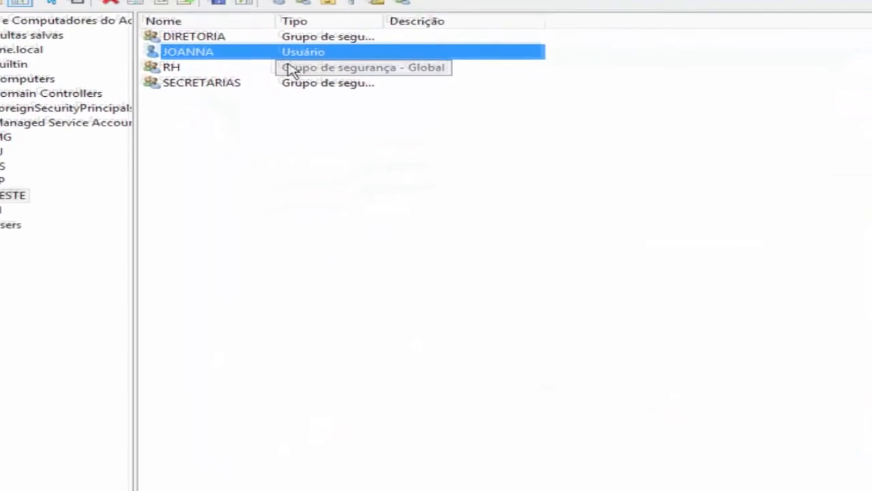
# Remove the user account in the TESTE organizational unit from the RH group
pyautogui.doubleClick(280, 80)
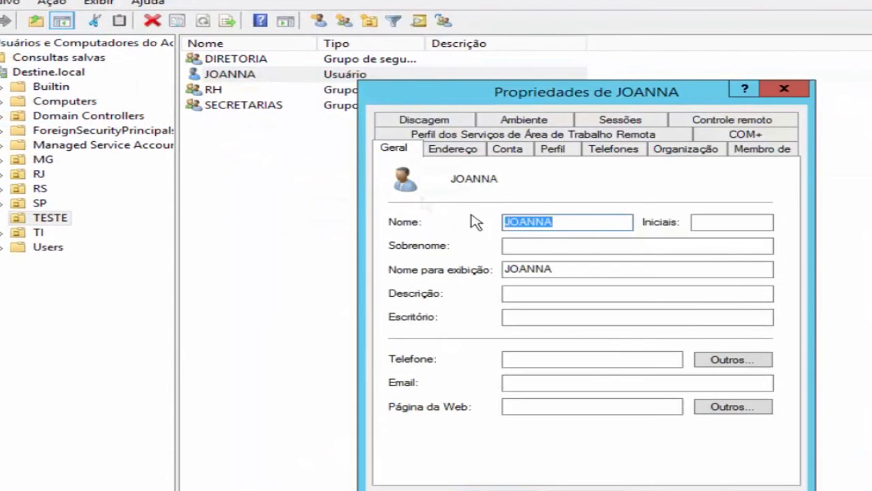
pyautogui.click(762, 150)
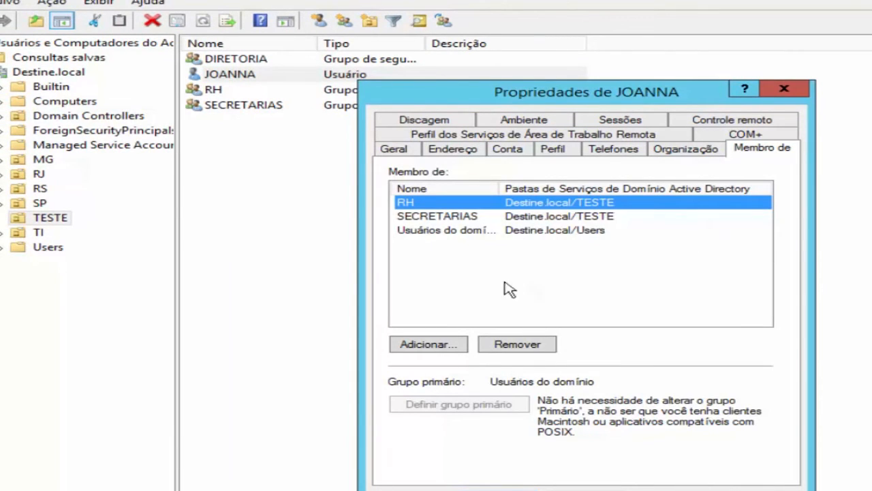
pyautogui.click(518, 345)
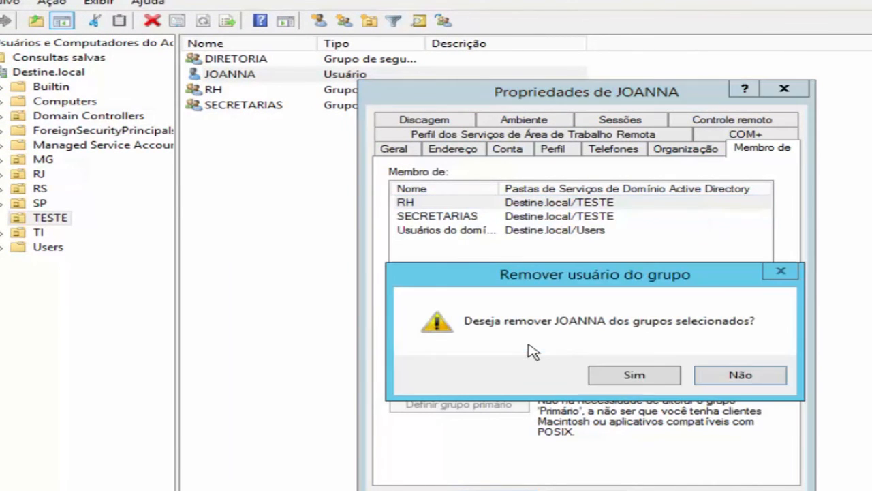
pyautogui.click(636, 379)
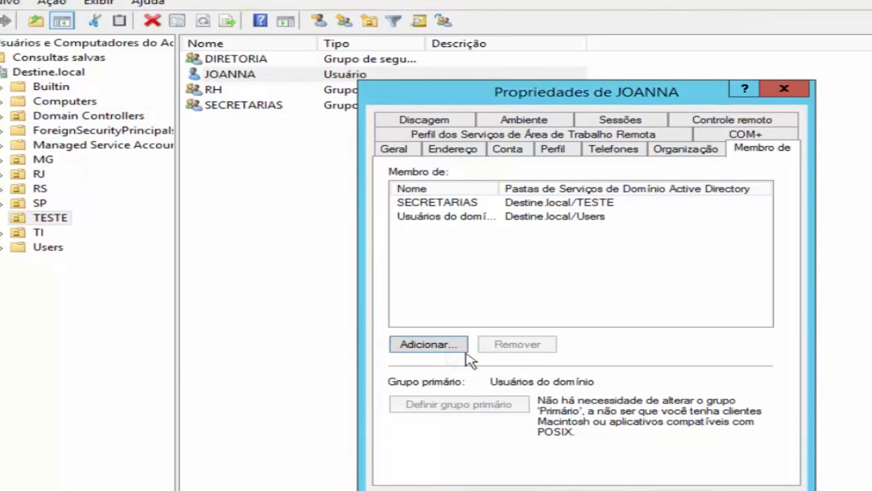
# Add the user account to the DIRETORIA group and apply the membership changes
pyautogui.click(441, 347)
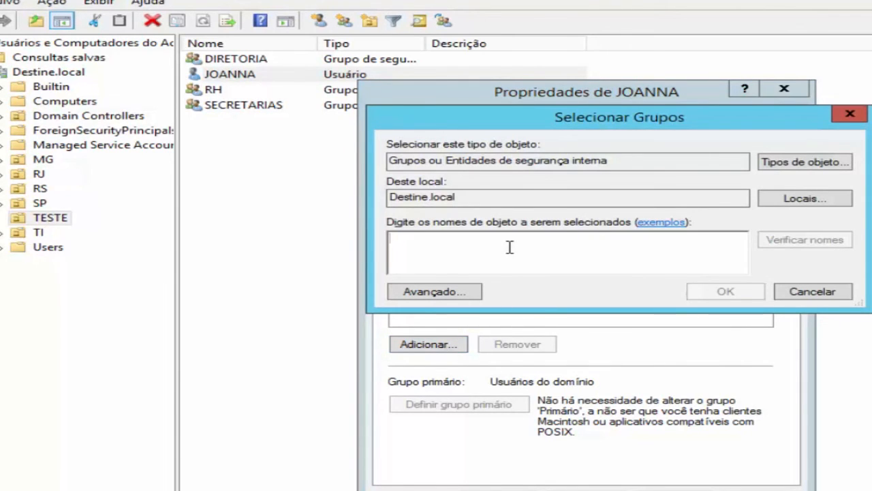
pyautogui.write('dire')
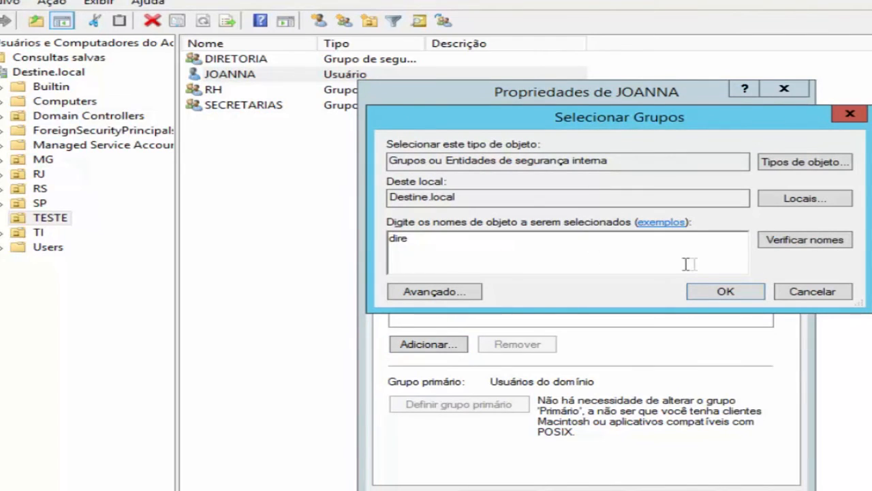
pyautogui.click(796, 247)
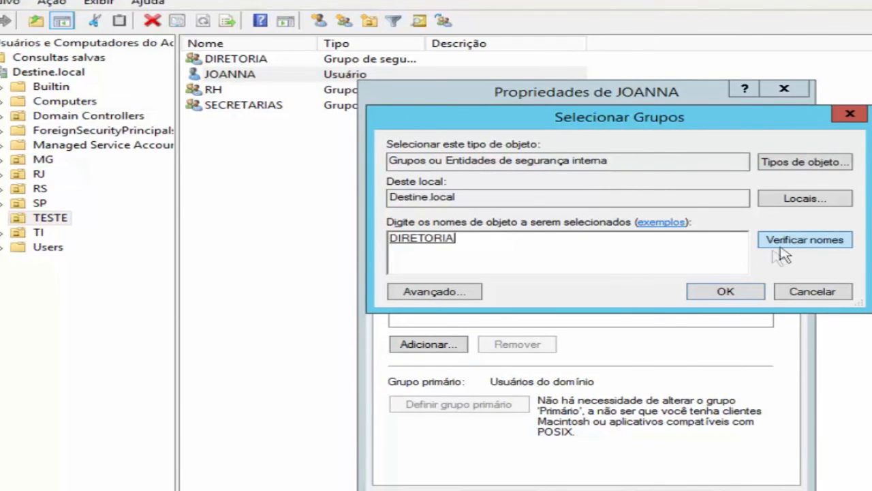
pyautogui.click(719, 293)
pyautogui.click(508, 490)
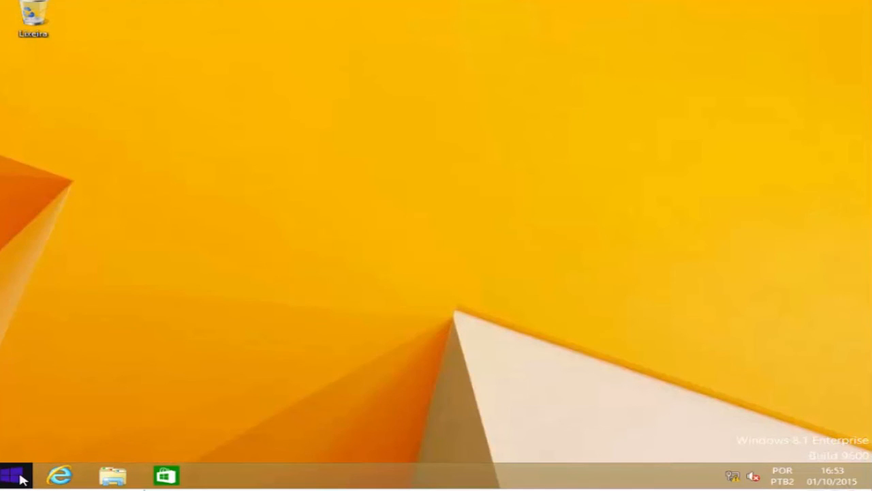
# Sign the current user out of the Windows 8.1 client computer
pyautogui.click(8, 479)
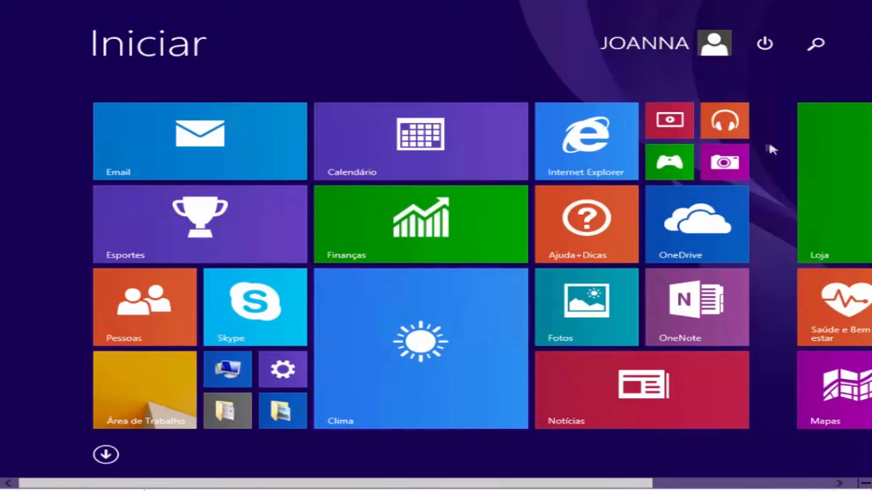
pyautogui.click(679, 53)
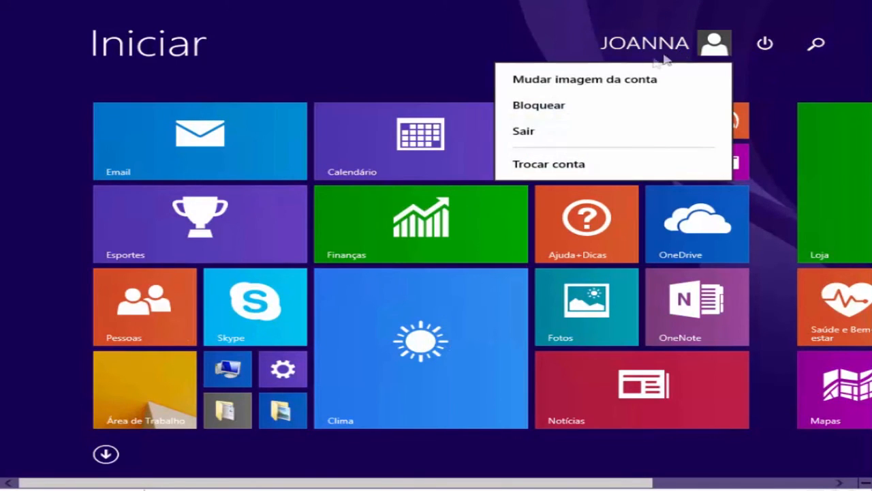
pyautogui.click(545, 133)
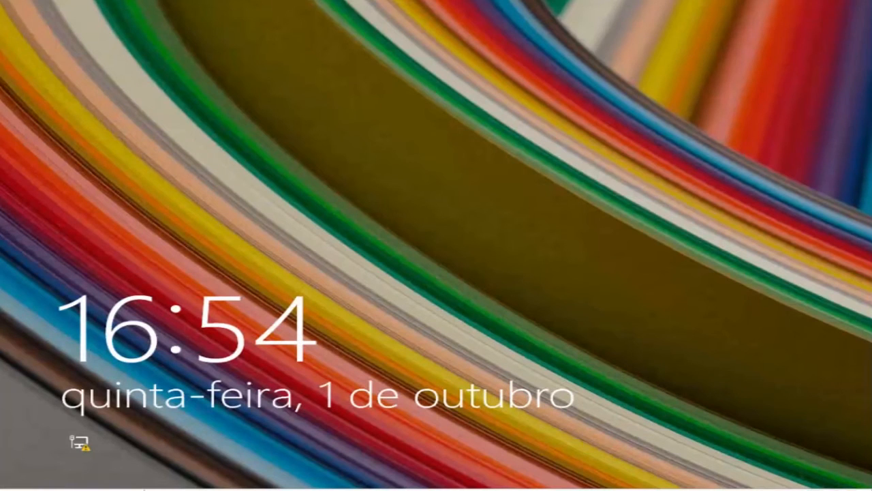
# Sign back in to the same DESTINE domain account by entering the account password
pyautogui.click(478, 262)
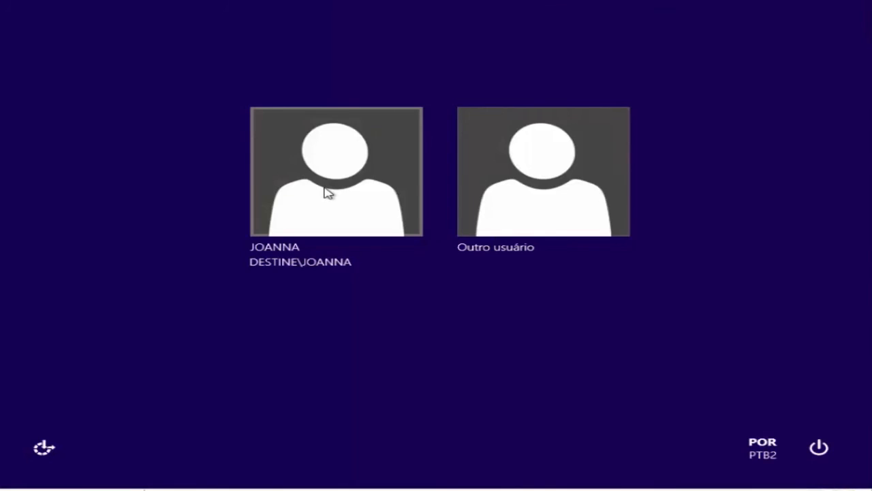
pyautogui.click(326, 192)
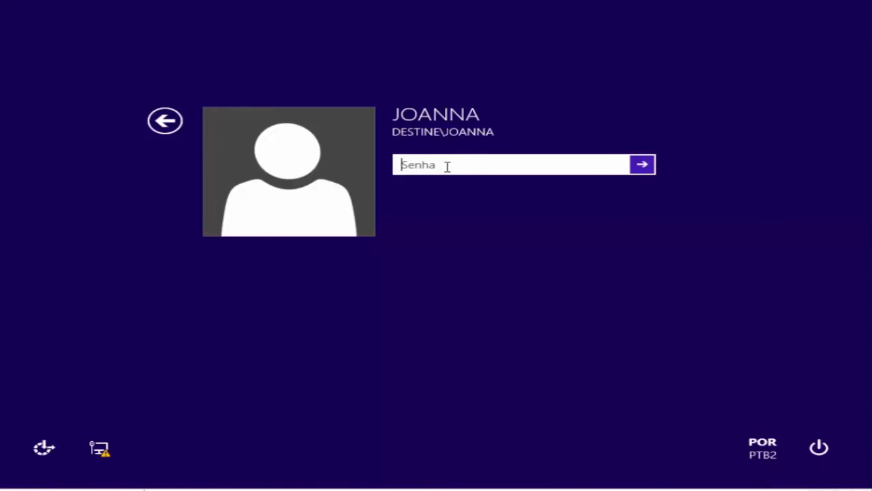
pyautogui.write('••')
pyautogui.press('Return')
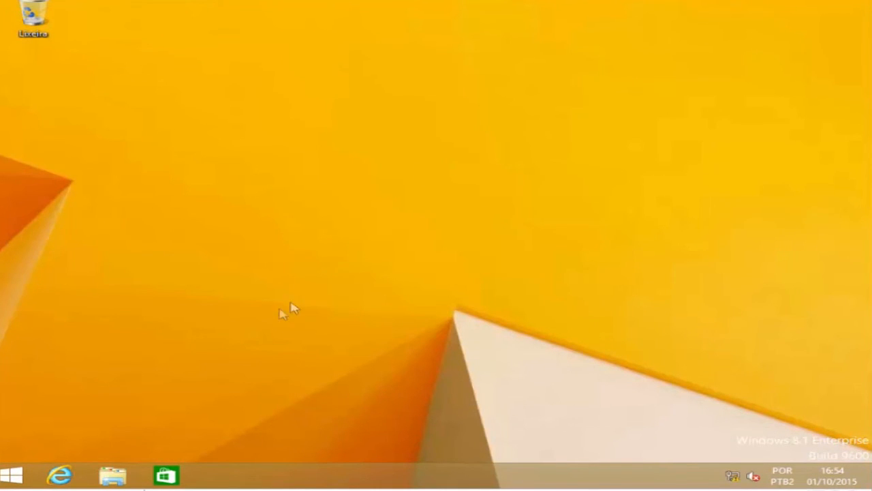
# Open the network share \\destine-dc\RH and its SALARIOS XLS text file
pyautogui.press('super+r')
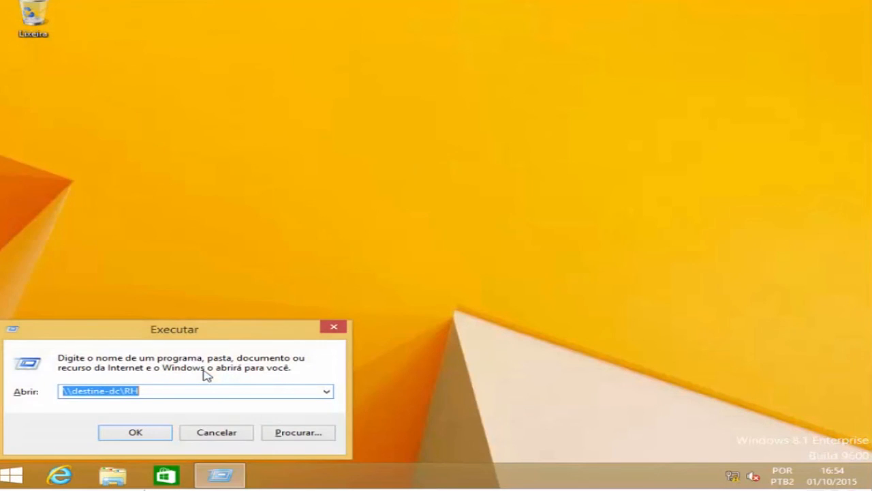
pyautogui.click(163, 432)
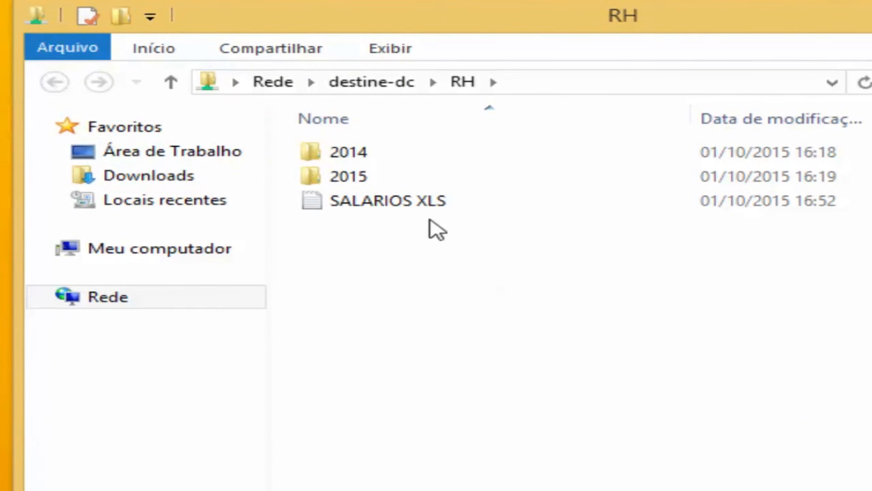
pyautogui.click(399, 211)
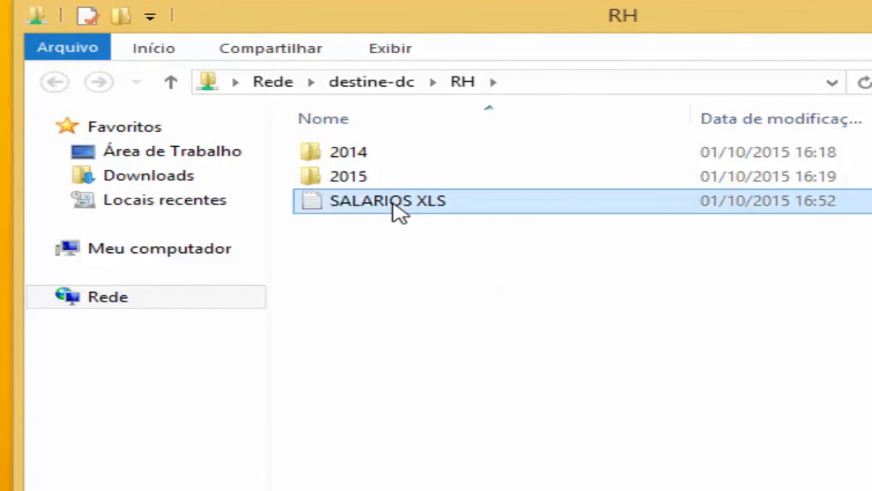
pyautogui.doubleClick(399, 211)
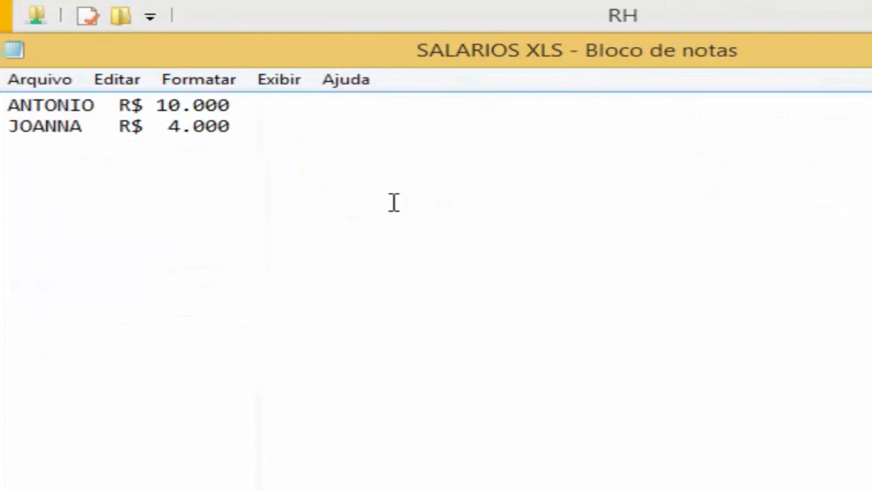
# Change the second employee's salary to R$ 5.000 in SALARIOS XLS
pyautogui.click(224, 131)
pyautogui.press('Left')
pyautogui.press('Left')
pyautogui.press('Left')
pyautogui.press('BackSpace')
pyautogui.write('5')
# Try to save SALARIOS XLS over the existing file in the RH share, and close it discarding the changes
pyautogui.click(39, 81)
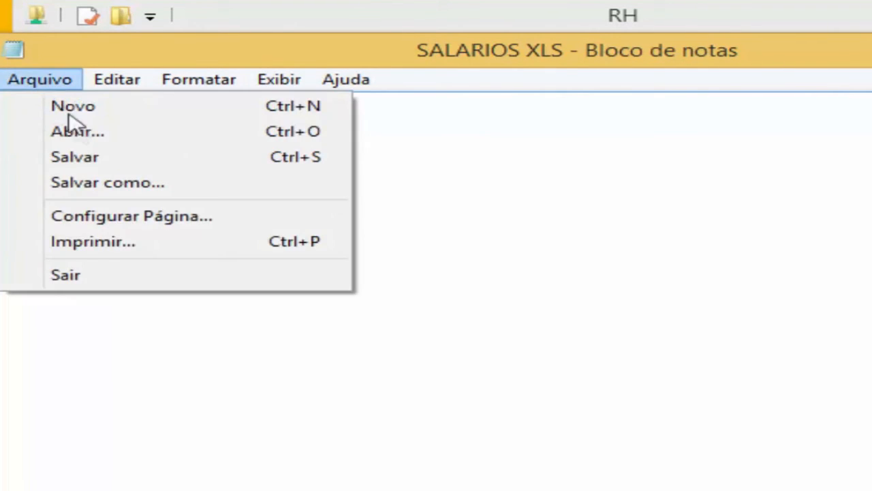
pyautogui.click(84, 158)
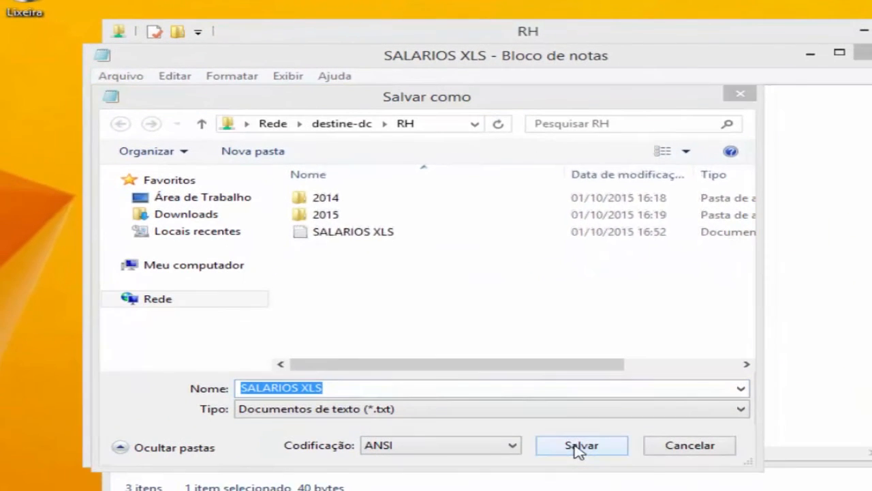
pyautogui.click(621, 490)
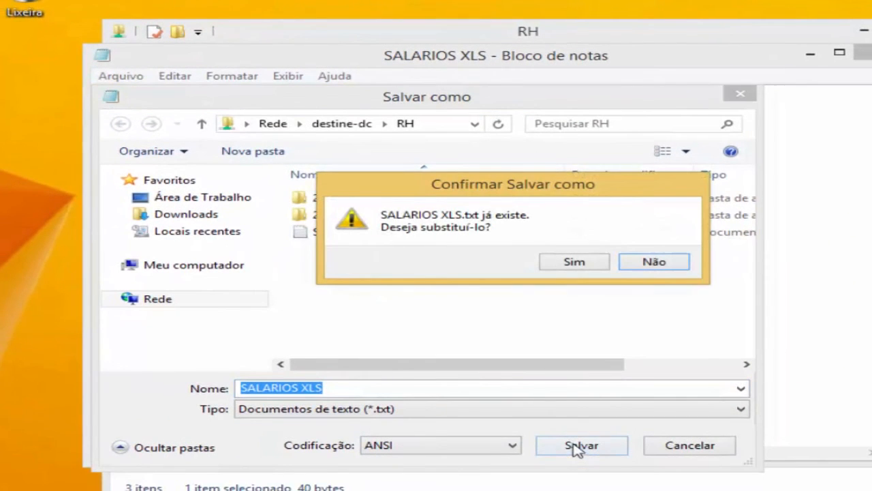
pyautogui.click(552, 263)
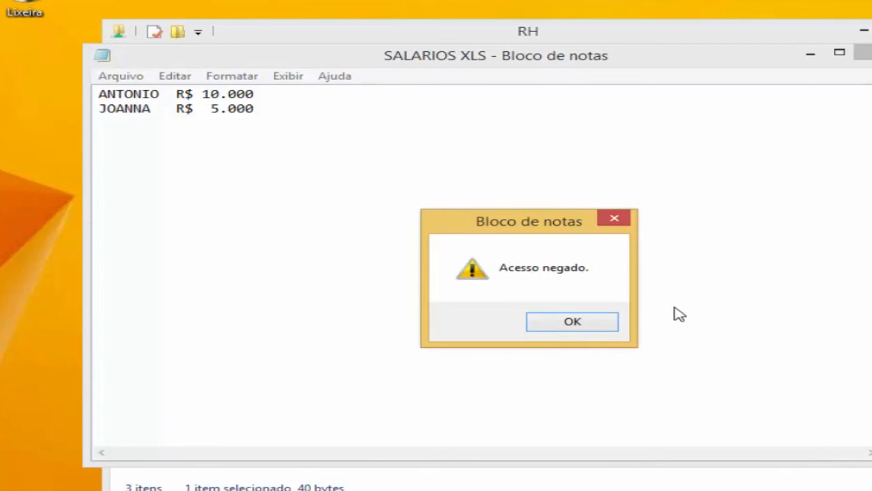
pyautogui.click(587, 327)
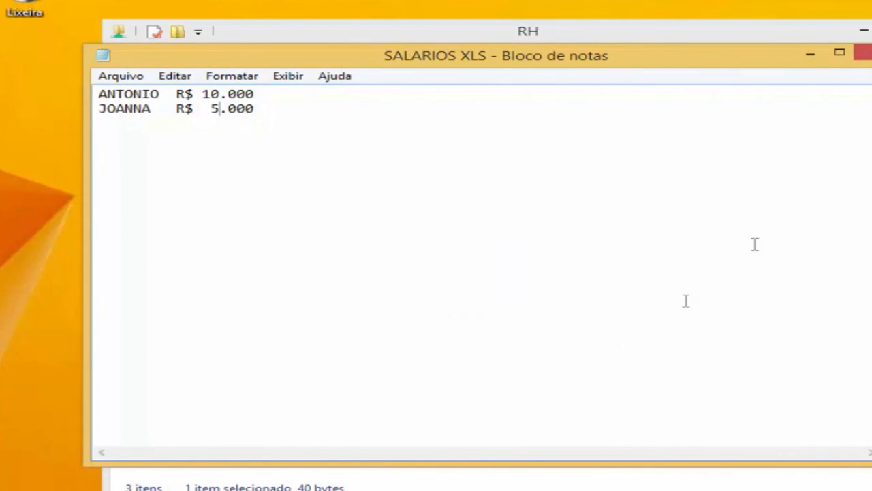
pyautogui.click(863, 53)
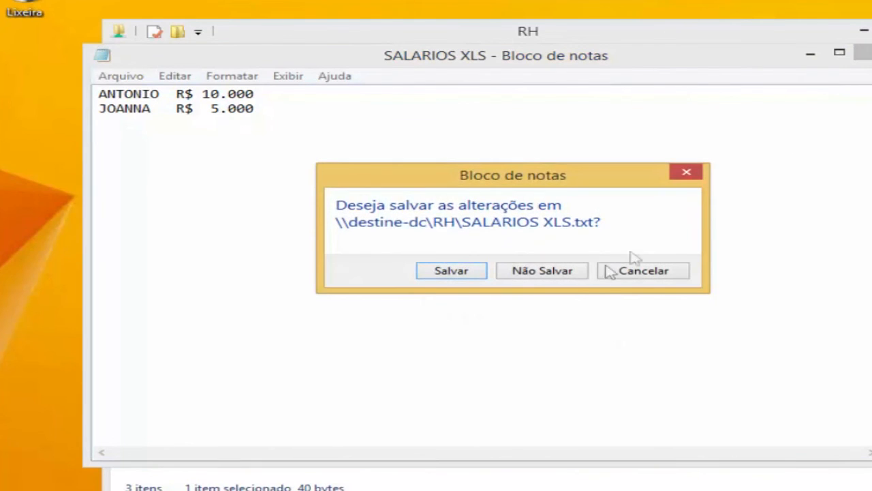
pyautogui.click(542, 271)
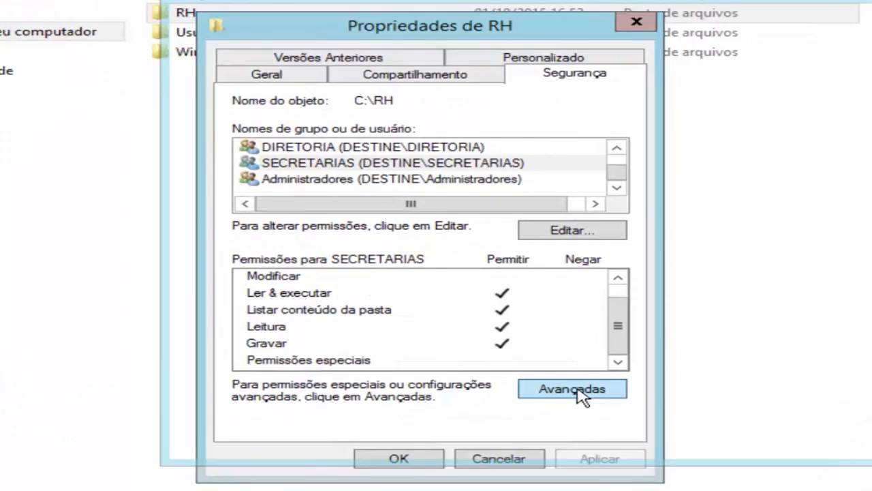
# In the advanced security settings of C:\RH on the server, select the test user's account for an effective access check
pyautogui.click(573, 389)
pyautogui.click(675, 101)
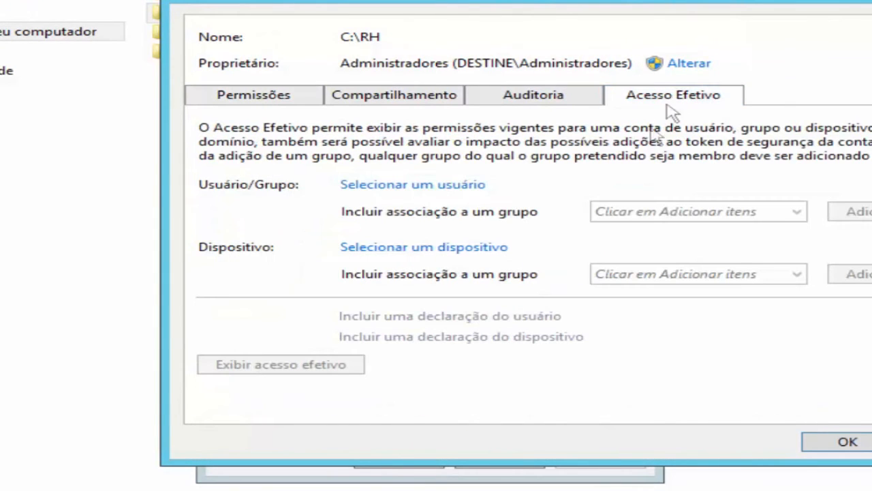
pyautogui.click(466, 186)
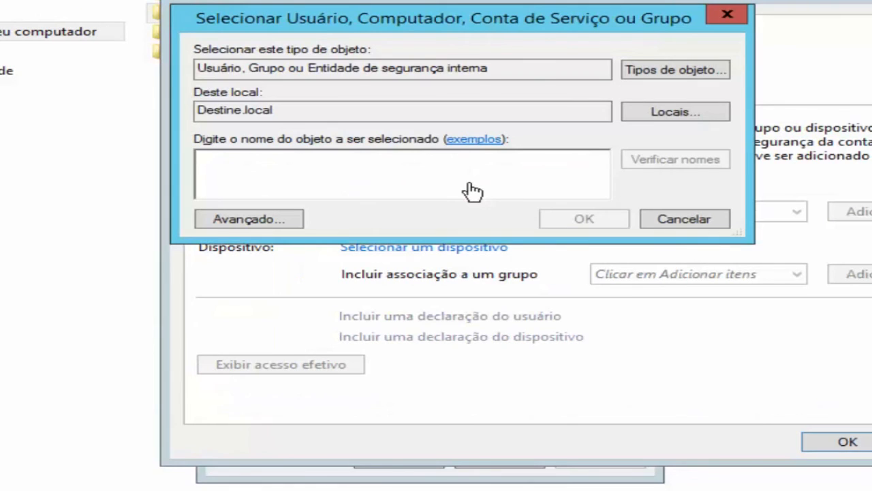
pyautogui.write('joa')
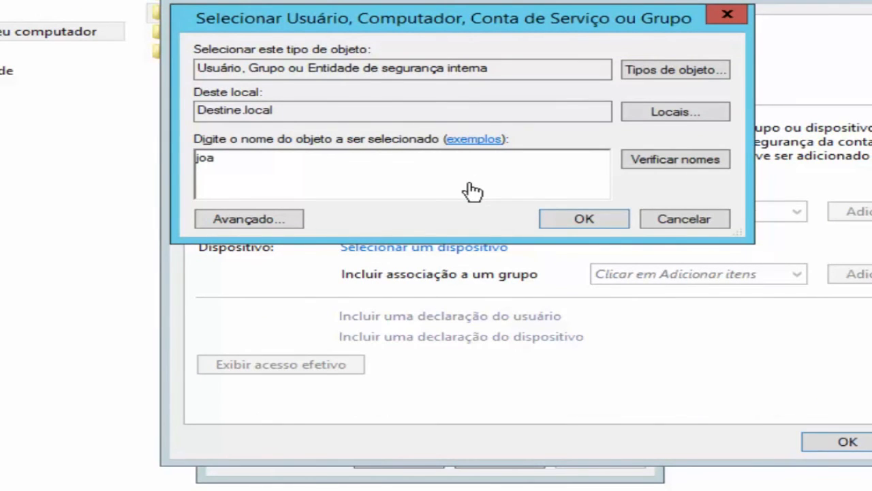
pyautogui.write('nna')
pyautogui.click(649, 162)
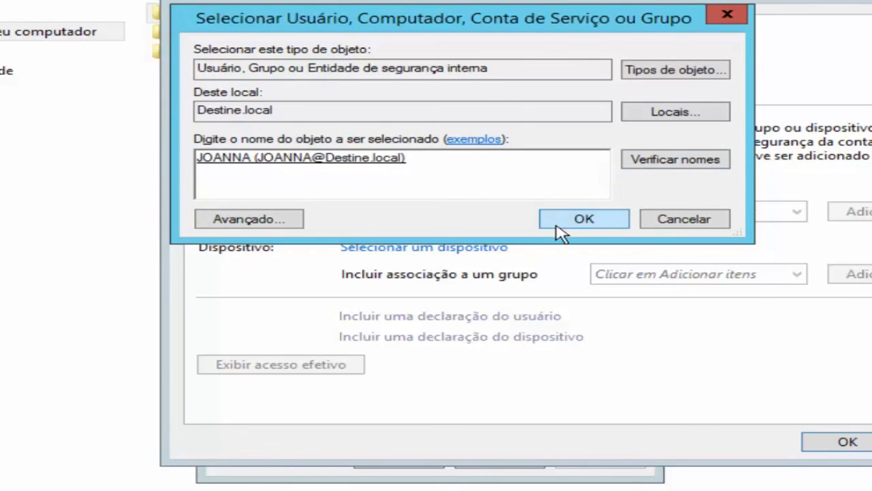
pyautogui.click(557, 225)
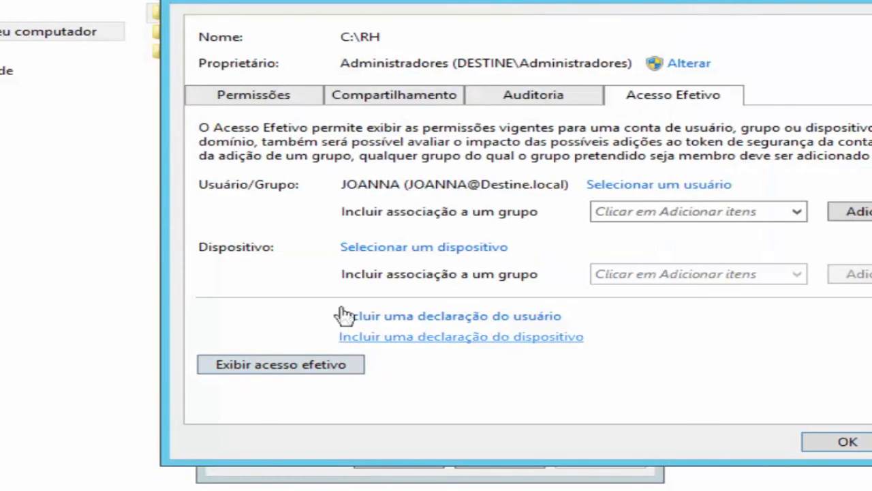
# Display and review the selected user's effective permissions on C:\RH, and close the folder's security settings and properties
pyautogui.click(311, 365)
pyautogui.scroll(-1, 674, 349)
pyautogui.scroll(-5, 673, 344)
pyautogui.scroll(-2, 658, 316)
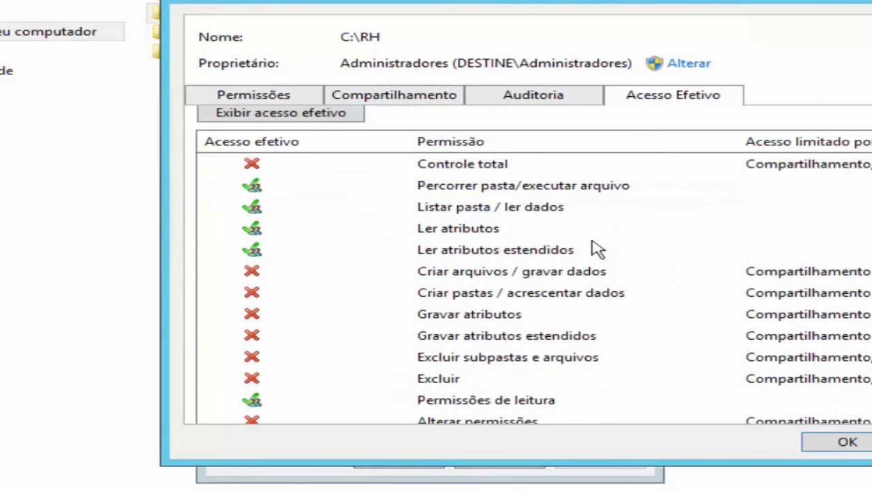
pyautogui.scroll(-1, 613, 283)
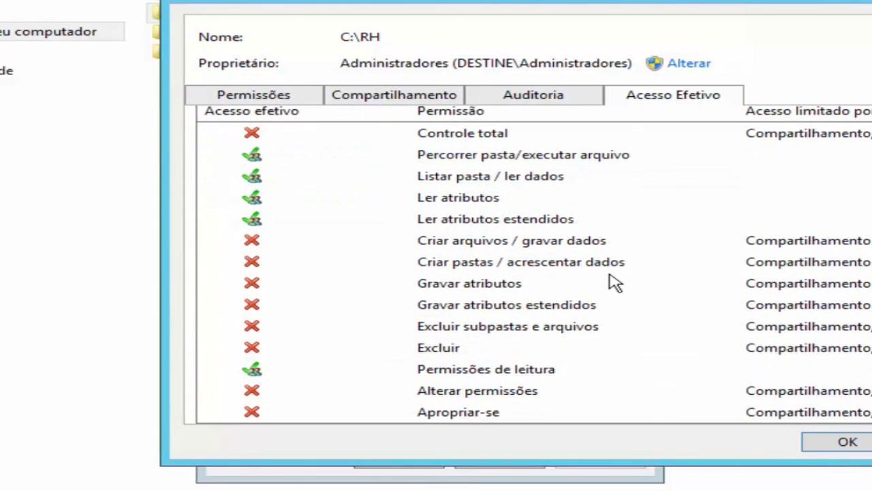
pyautogui.scroll(5, 614, 283)
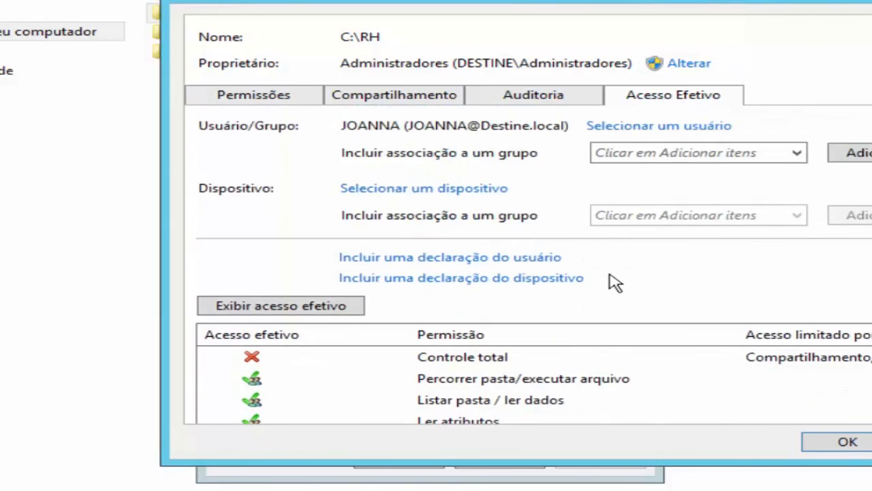
pyautogui.scroll(-9, 615, 282)
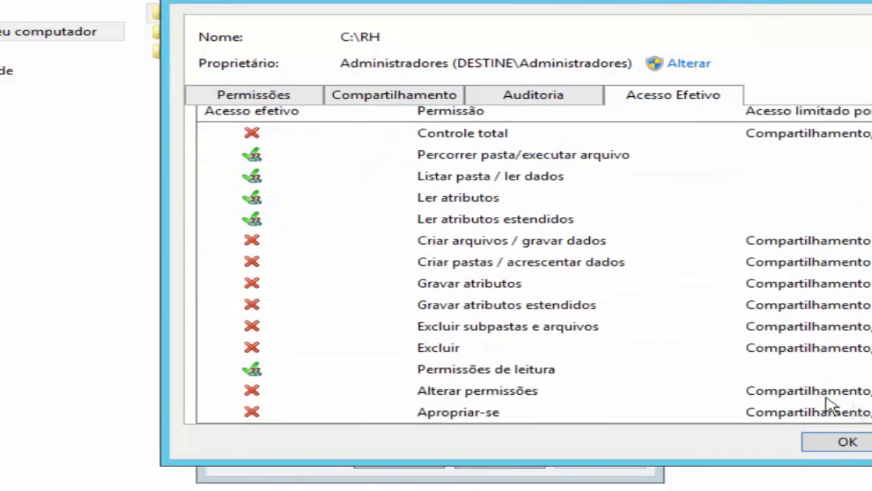
pyautogui.click(848, 442)
pyautogui.click(499, 475)
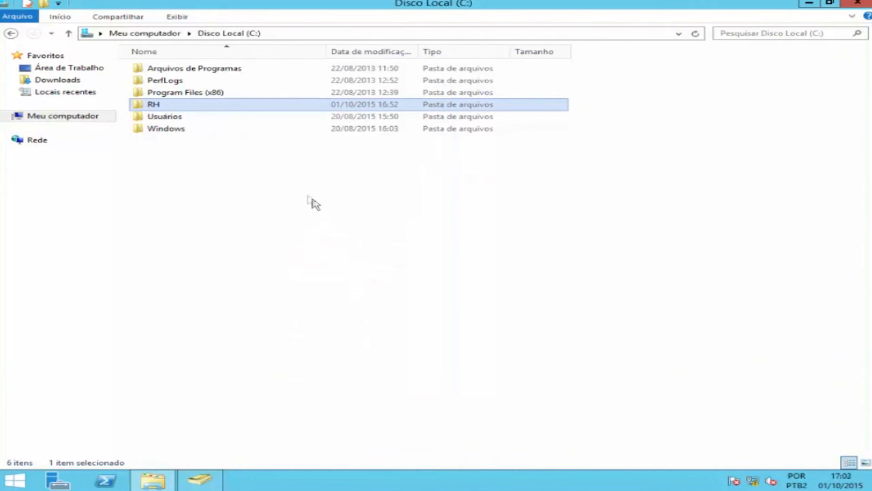
# On the server, add the SECRETARIAS group to the share permissions of the C:\RH folder
pyautogui.rightClick(158, 108)
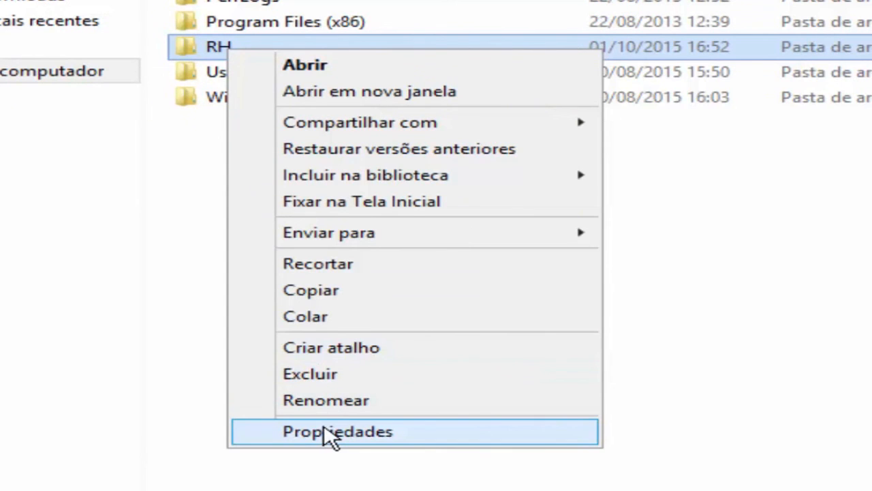
pyautogui.click(331, 432)
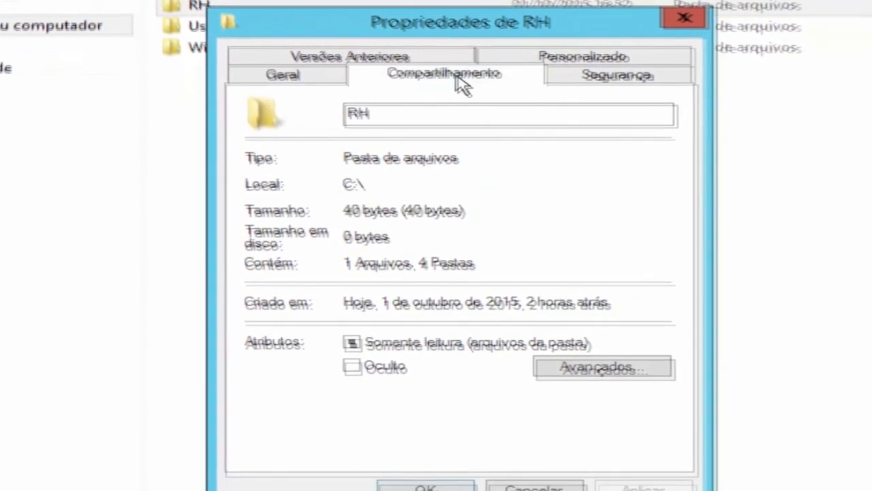
pyautogui.click(522, 128)
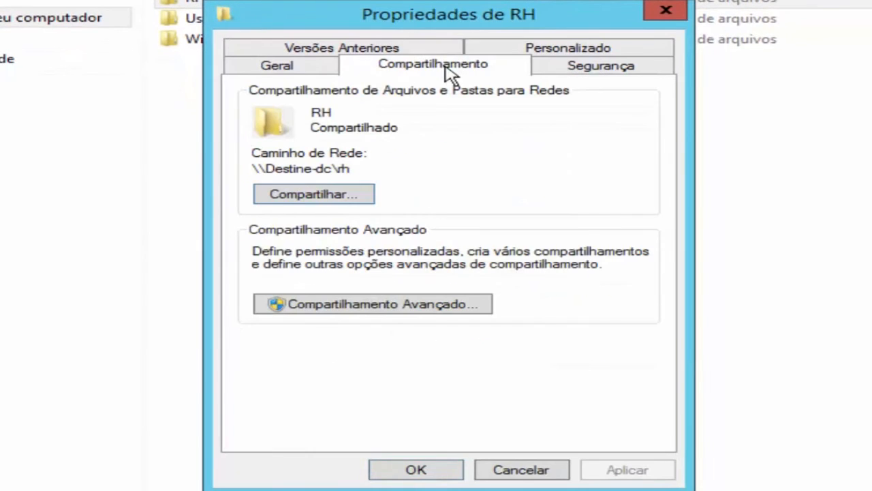
pyautogui.click(375, 305)
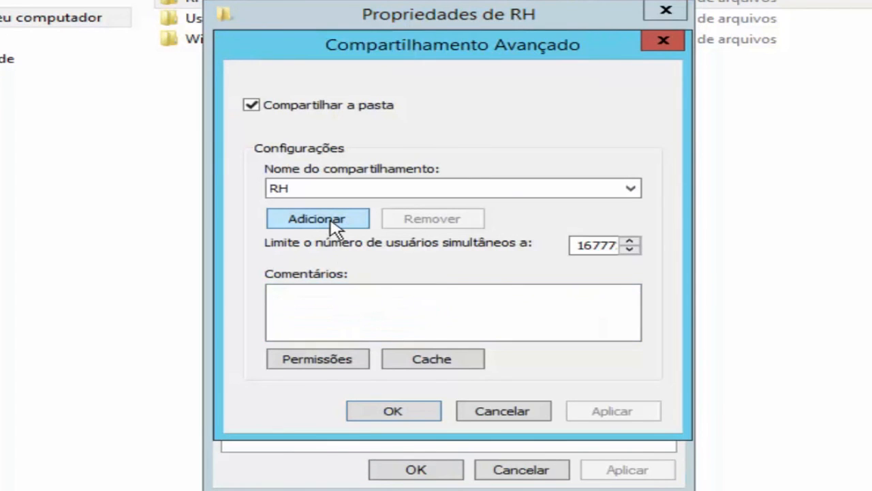
pyautogui.click(355, 361)
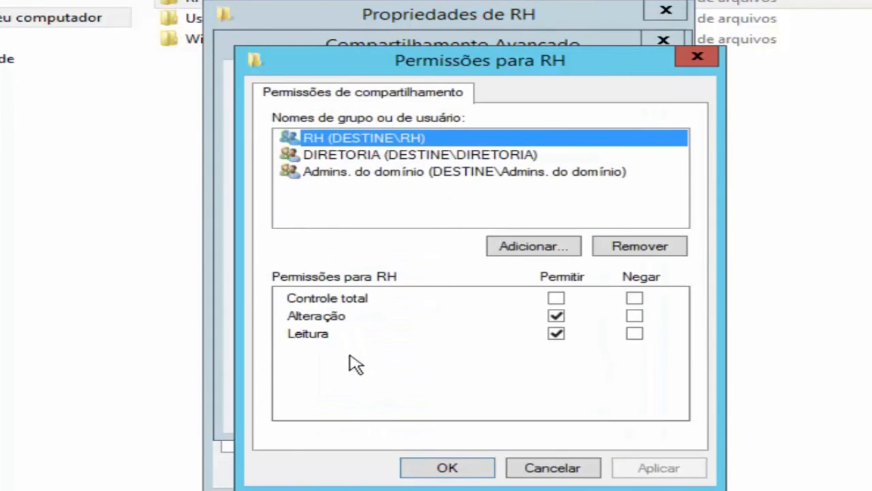
pyautogui.click(555, 249)
pyautogui.write('sec')
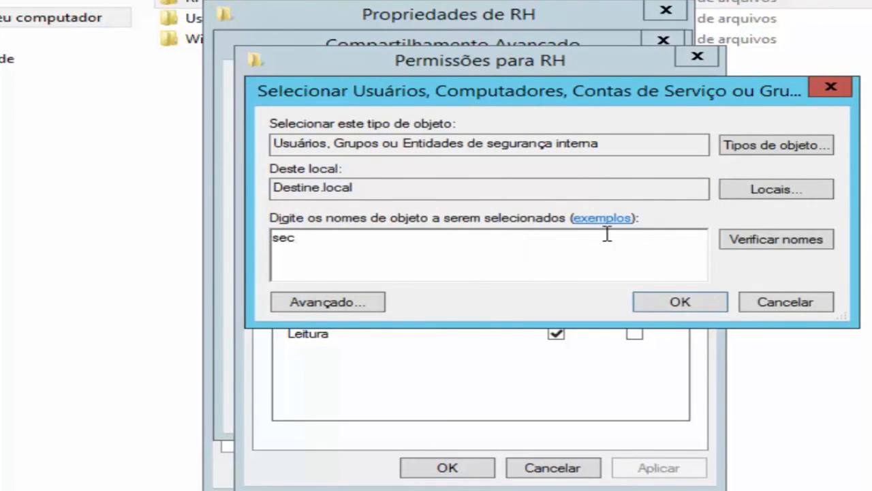
pyautogui.click(740, 242)
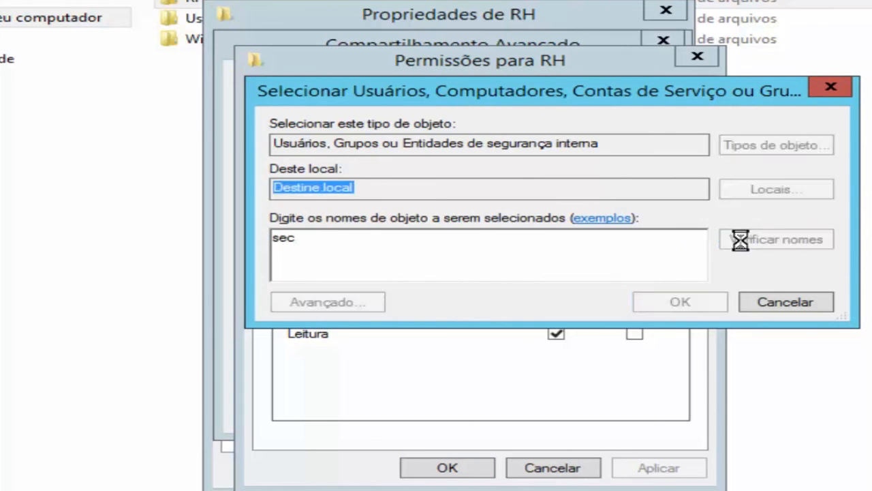
pyautogui.click(679, 303)
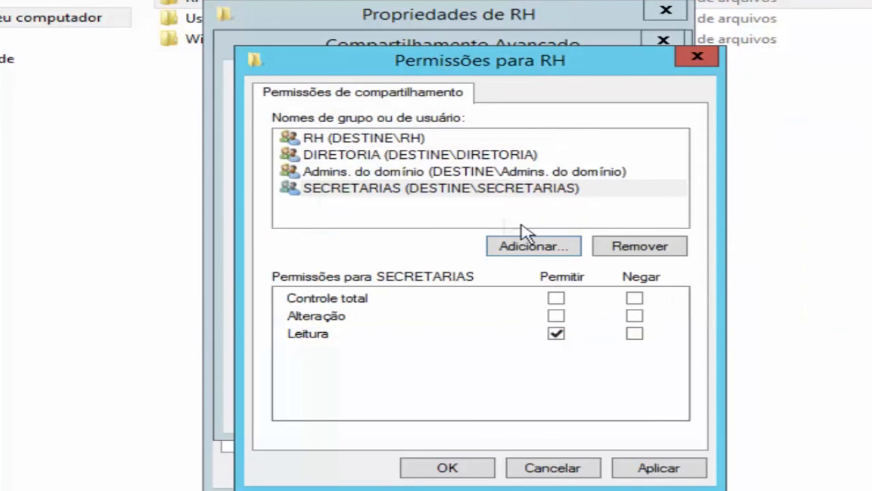
# Deny Leitura to SECRETARIAS on the RH share, apply and confirm the deny entry, and close the folder's sharing settings and properties
pyautogui.click(400, 194)
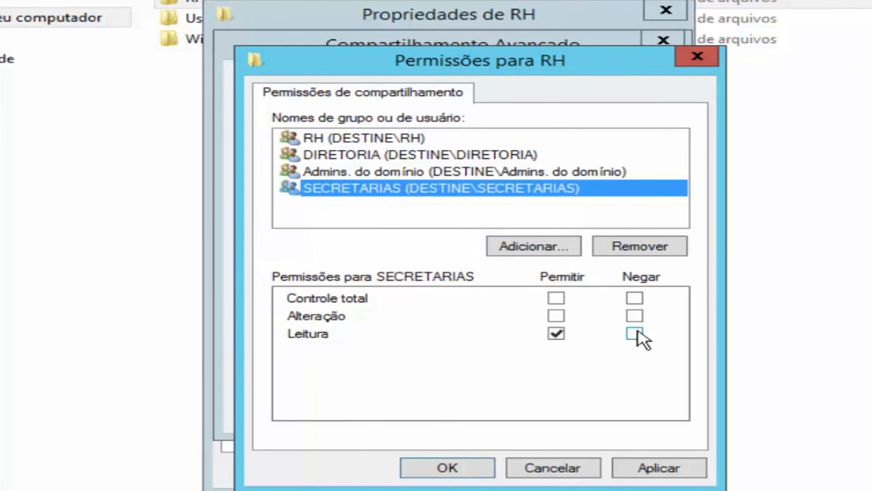
pyautogui.click(634, 334)
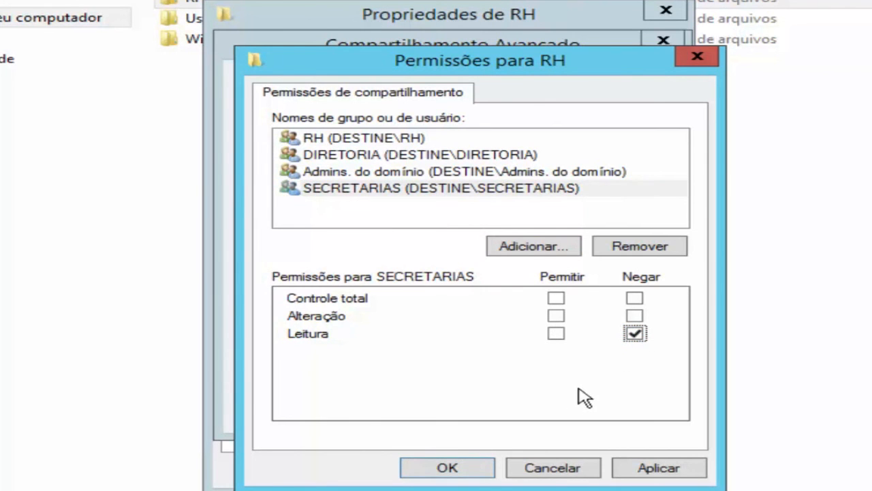
pyautogui.click(641, 472)
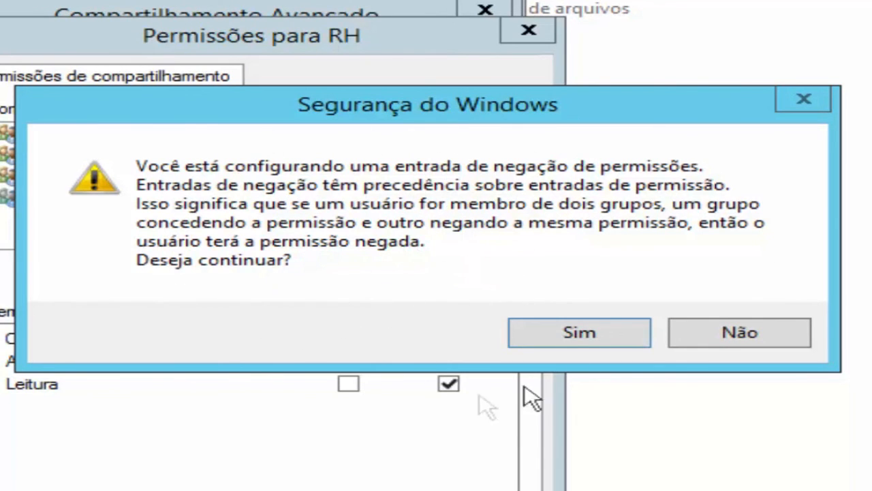
pyautogui.click(605, 338)
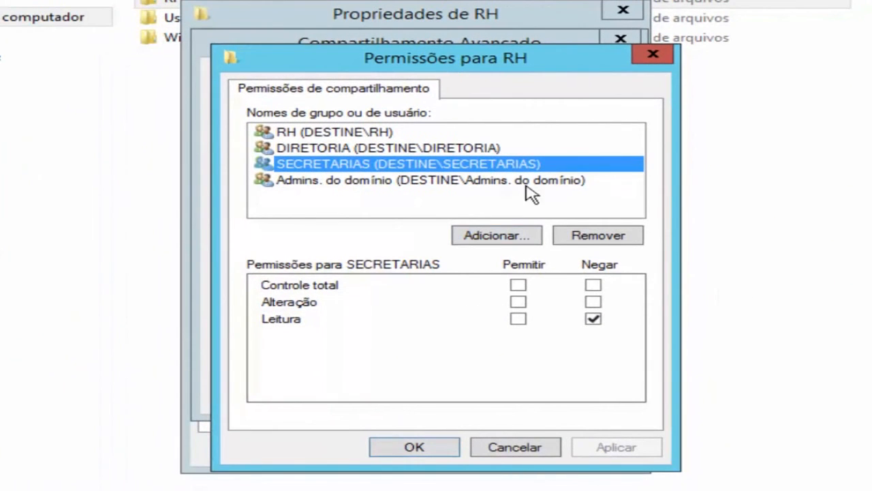
pyautogui.click(429, 452)
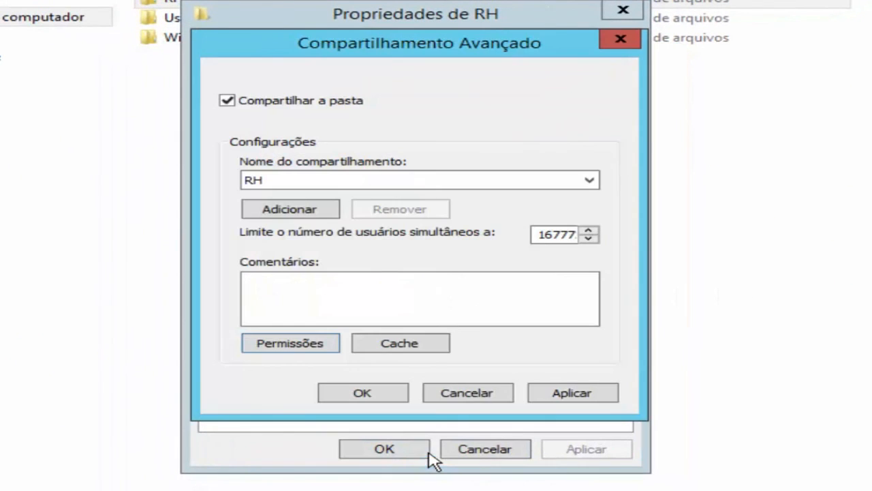
pyautogui.click(384, 400)
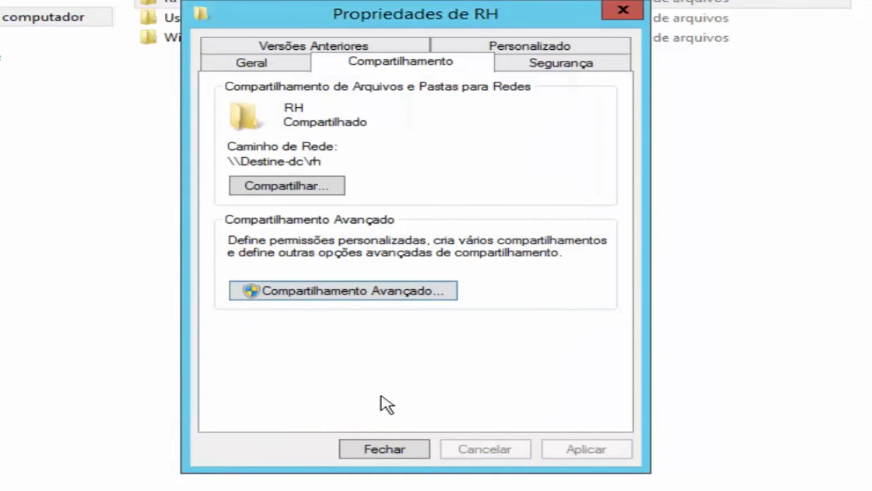
pyautogui.click(384, 449)
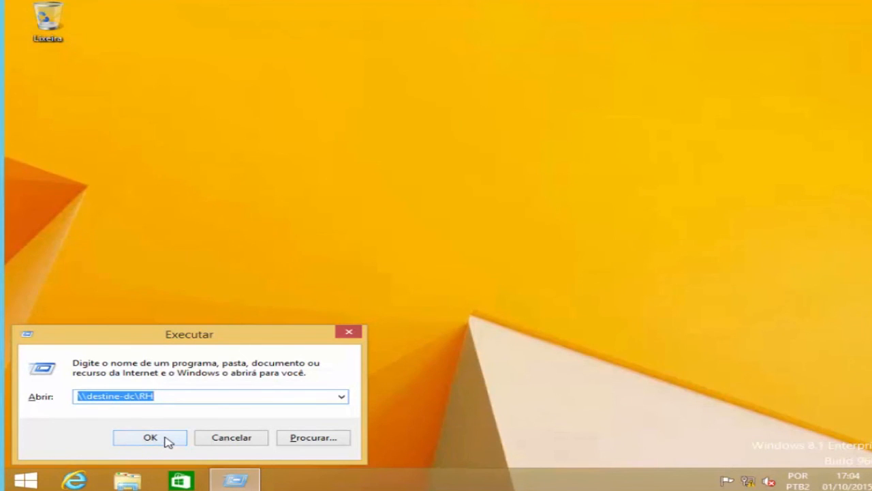
# Switch to the client computer, try to open \\destine-dc\RH, and dismiss the network error
pyautogui.click(166, 438)
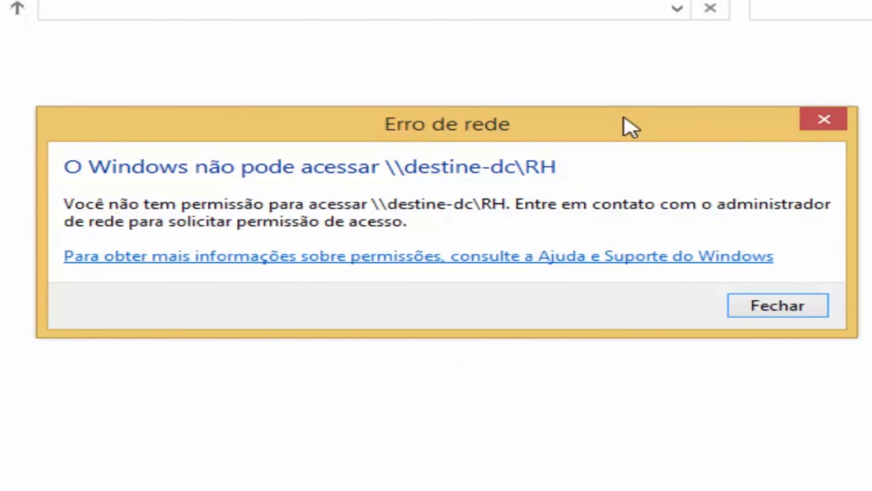
pyautogui.moveTo(623, 108); pyautogui.dragTo(625, 67)
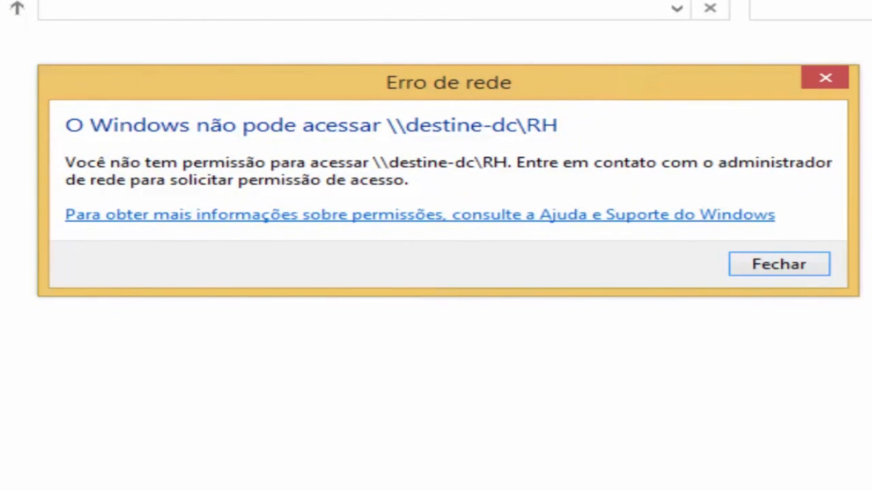
pyautogui.click(784, 275)
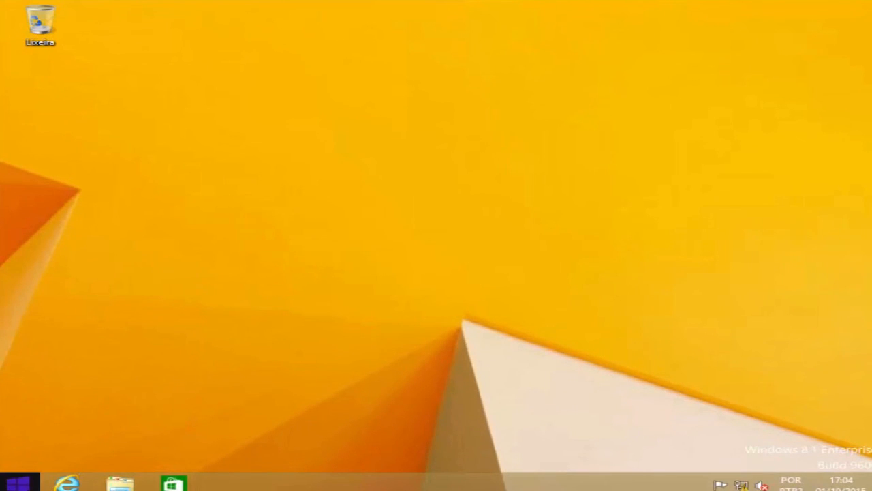
# Repeat the attempt to access \\destine-dc\RH from the client computer and close the error message
pyautogui.rightClick(18, 483)
pyautogui.click(415, 386)
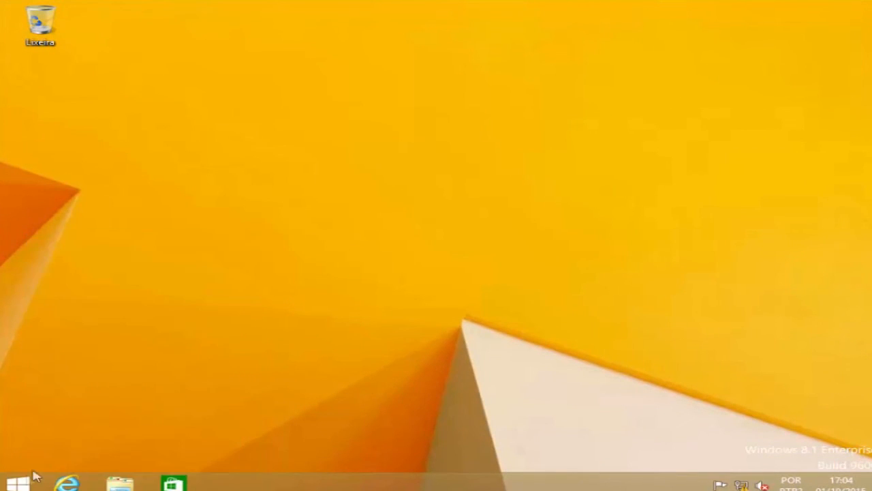
pyautogui.click(16, 483)
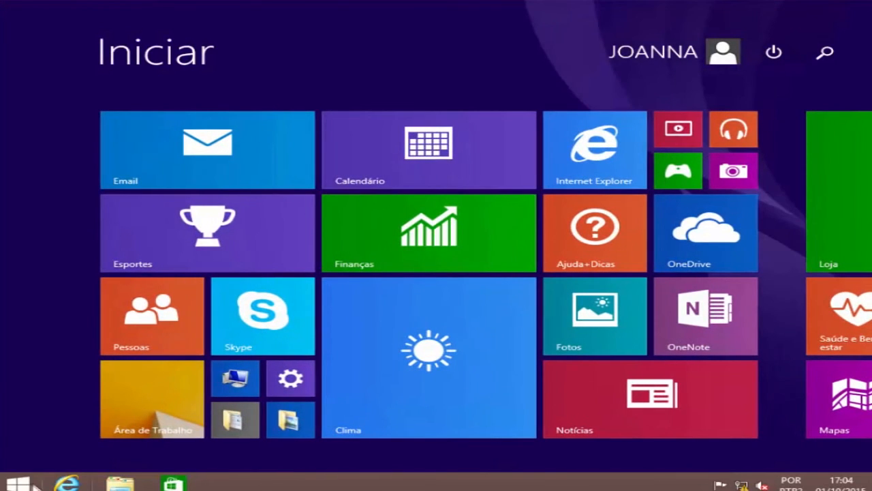
pyautogui.click(17, 483)
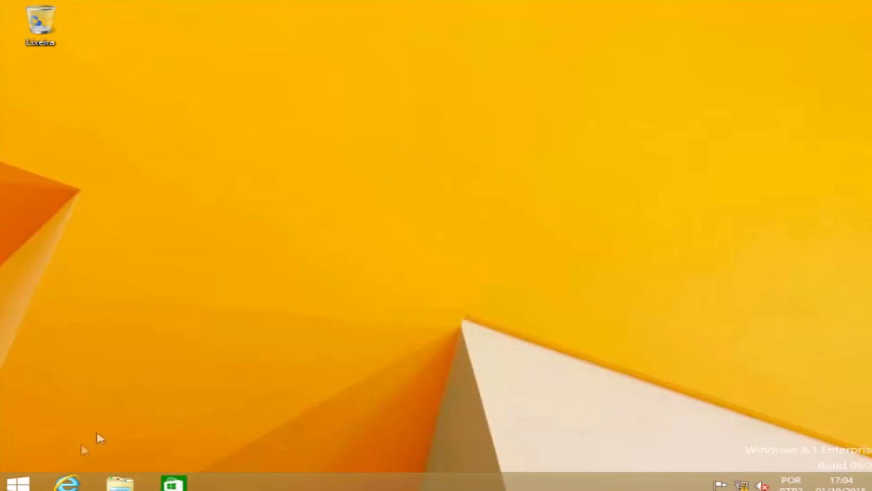
pyautogui.rightClick(26, 484)
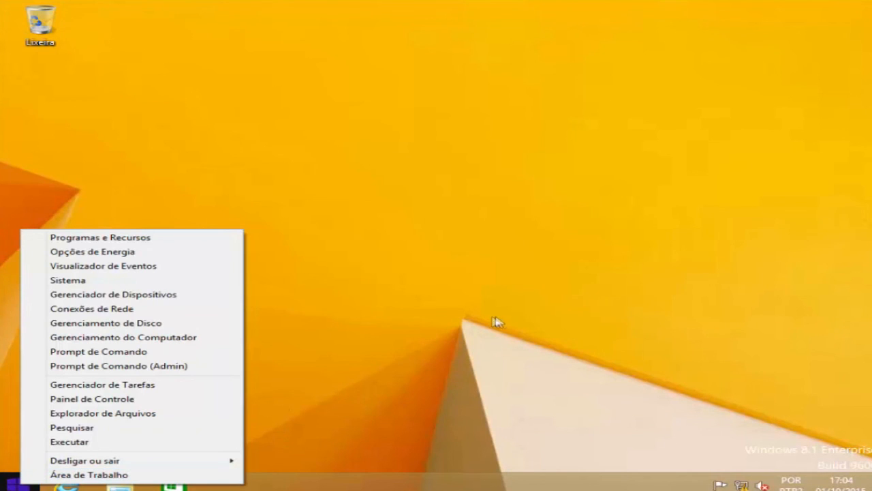
pyautogui.click(119, 445)
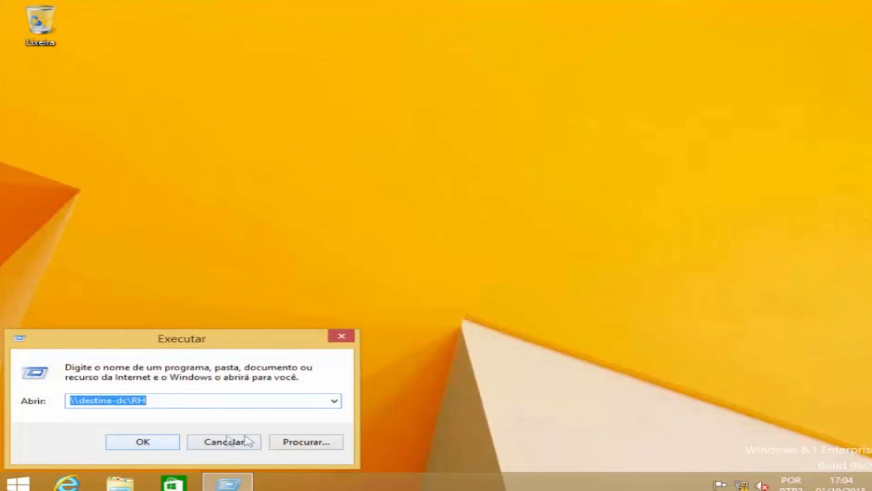
pyautogui.click(145, 442)
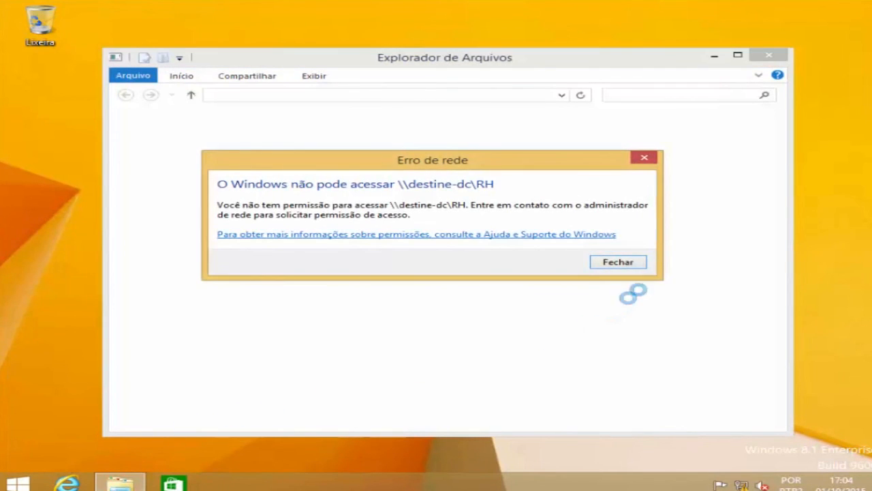
pyautogui.click(626, 267)
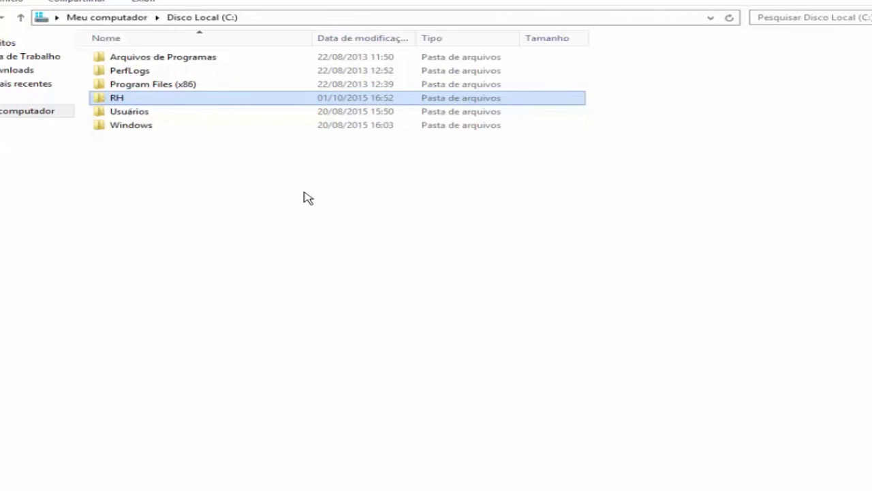
# Back on the server, open C:\RH, look inside its 2015 subfolder, and return to RH
pyautogui.doubleClick(117, 102)
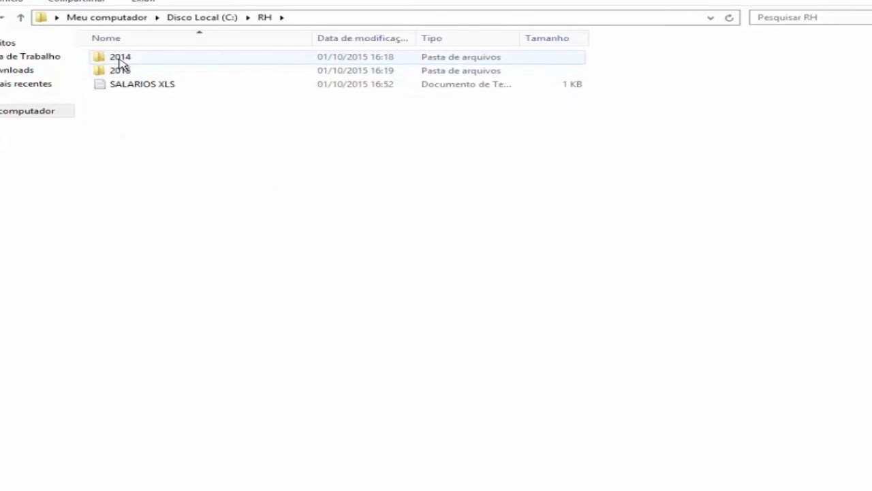
pyautogui.click(125, 69)
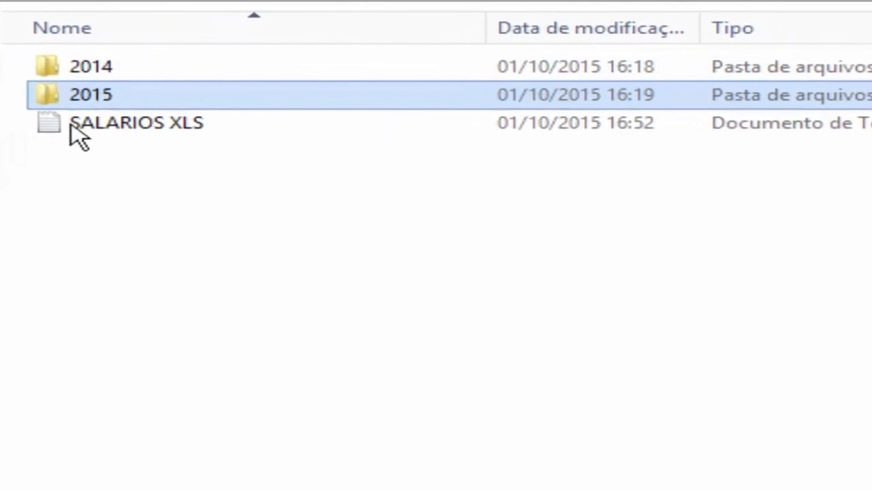
pyautogui.press('Return')
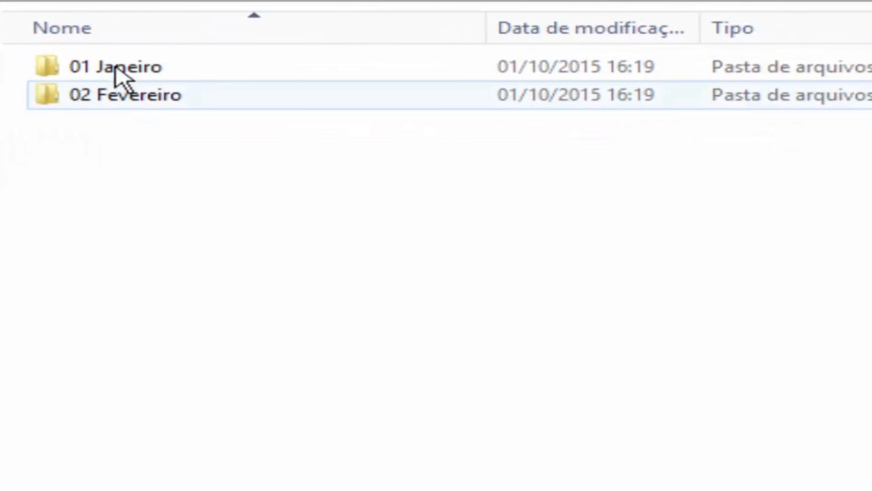
pyautogui.hotkey('alt', 'Left')
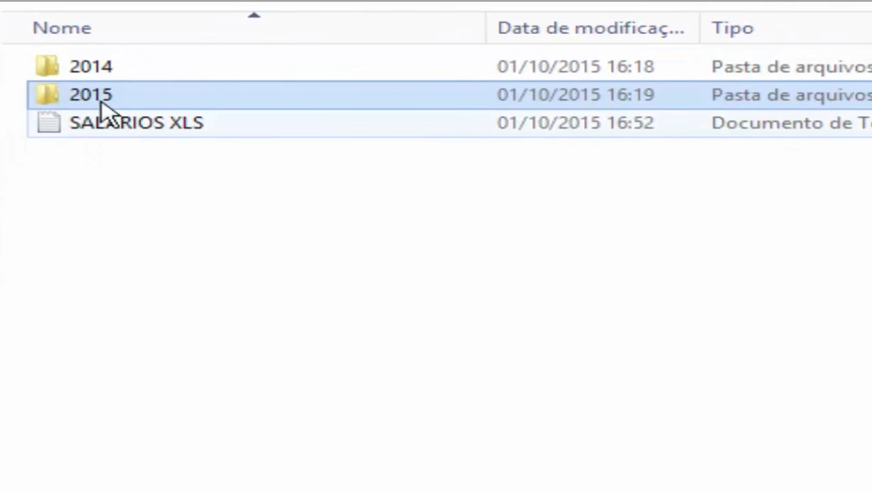
# Open the security permissions of the 2015 folder for editing and view the permissions assigned to RH
pyautogui.rightClick(101, 96)
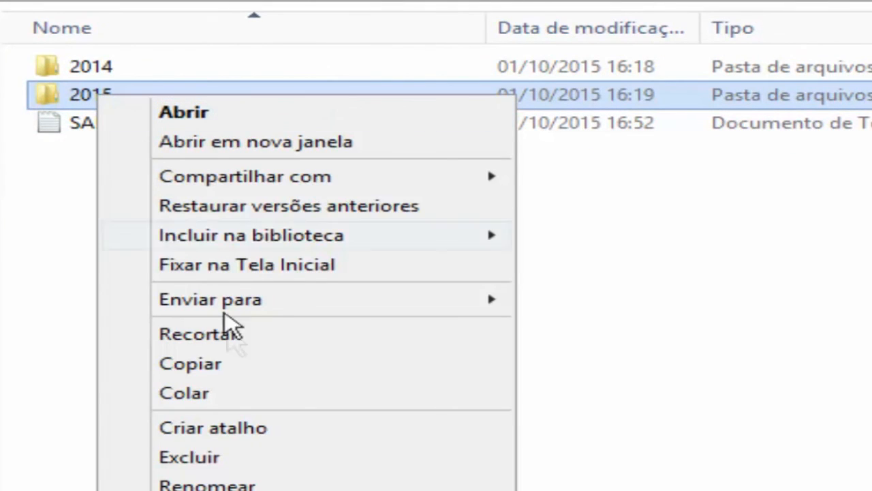
pyautogui.click(204, 485)
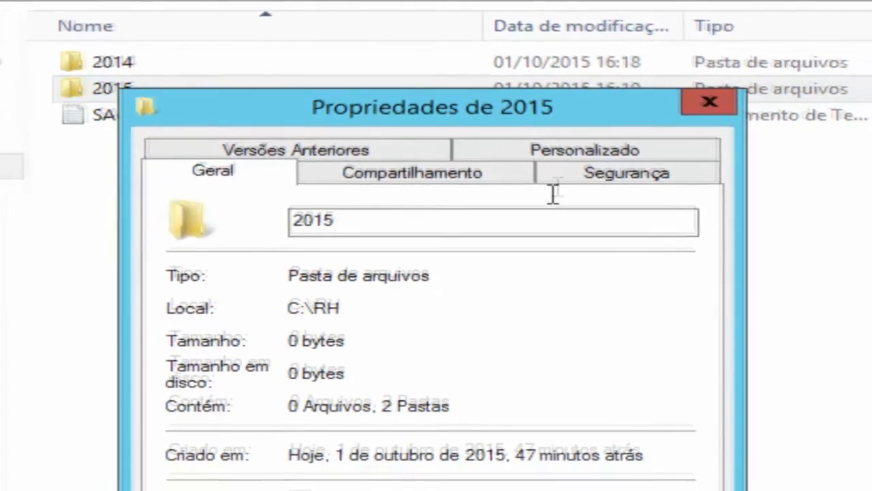
pyautogui.click(598, 185)
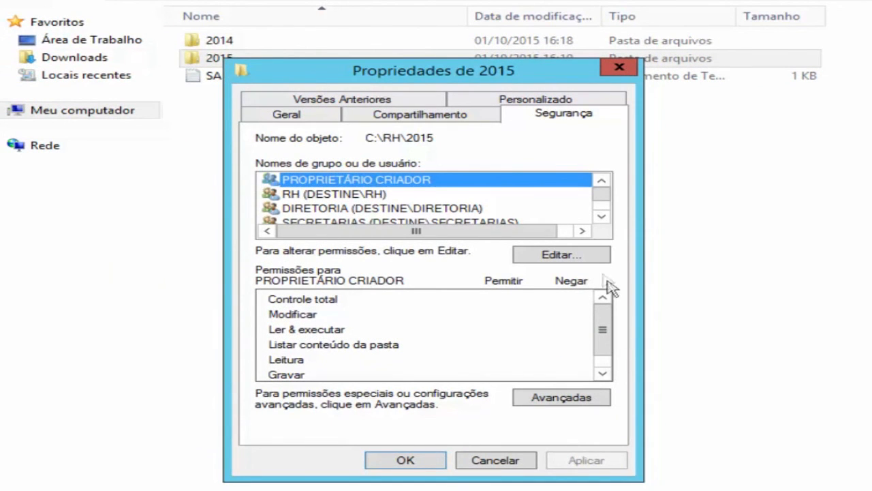
pyautogui.click(574, 257)
pyautogui.click(376, 258)
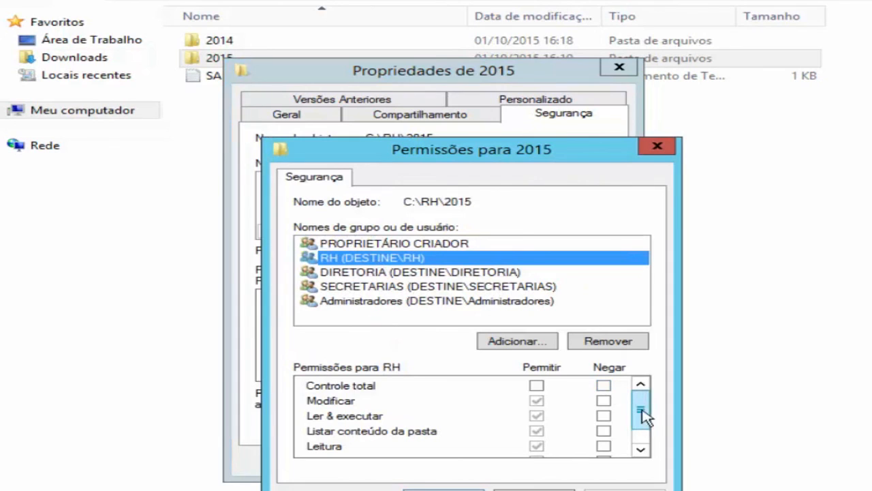
pyautogui.moveTo(642, 410); pyautogui.dragTo(648, 447)
pyautogui.moveTo(641, 416); pyautogui.dragTo(541, 403)
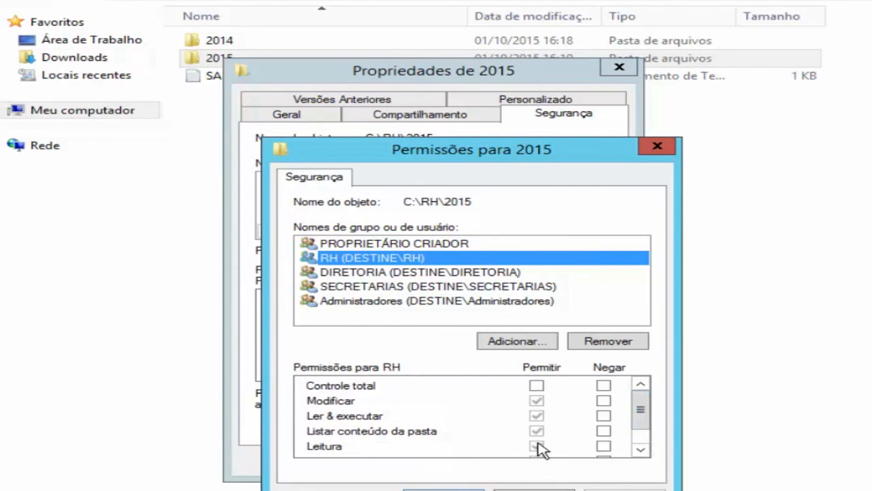
# Compare the permissions that DIRETORIA, SECRETARIAS, RH and Administradores have on the 2015 folder
pyautogui.click(392, 272)
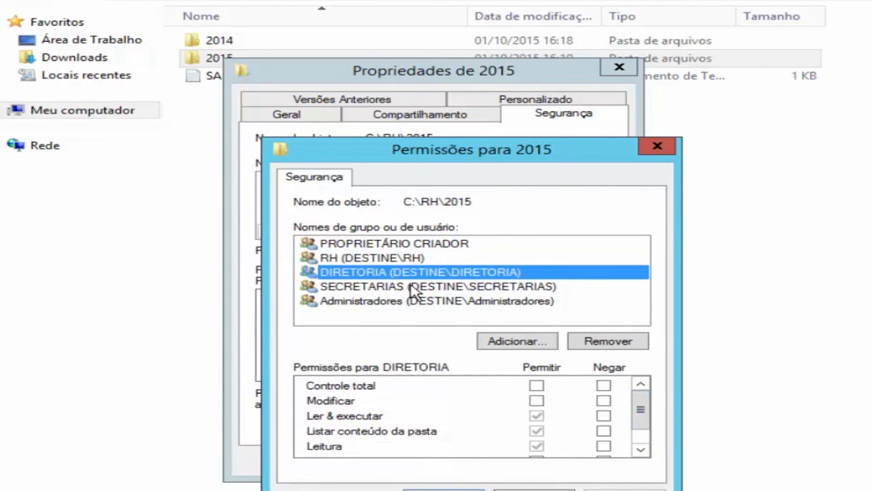
pyautogui.click(413, 287)
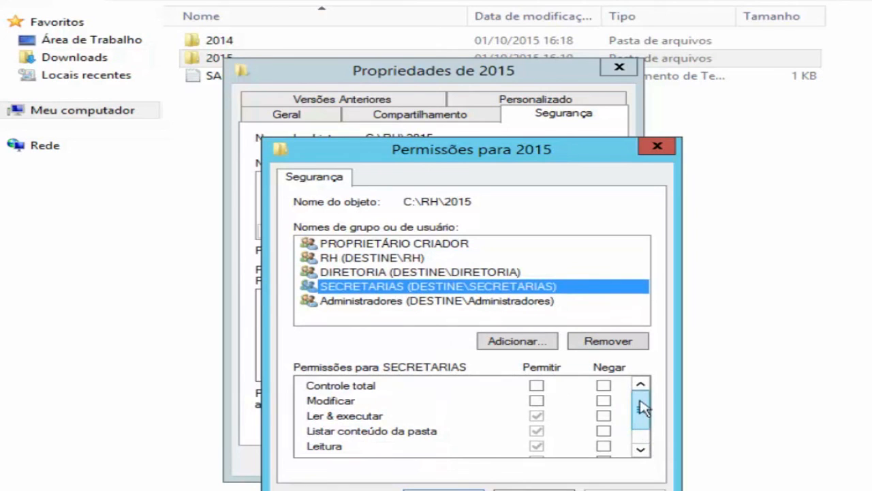
pyautogui.moveTo(643, 407); pyautogui.dragTo(642, 444)
pyautogui.click(343, 276)
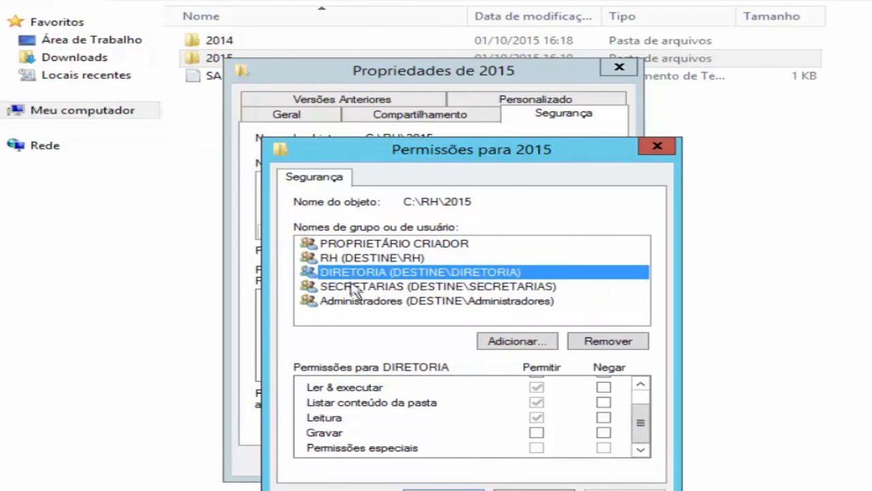
pyautogui.click(363, 260)
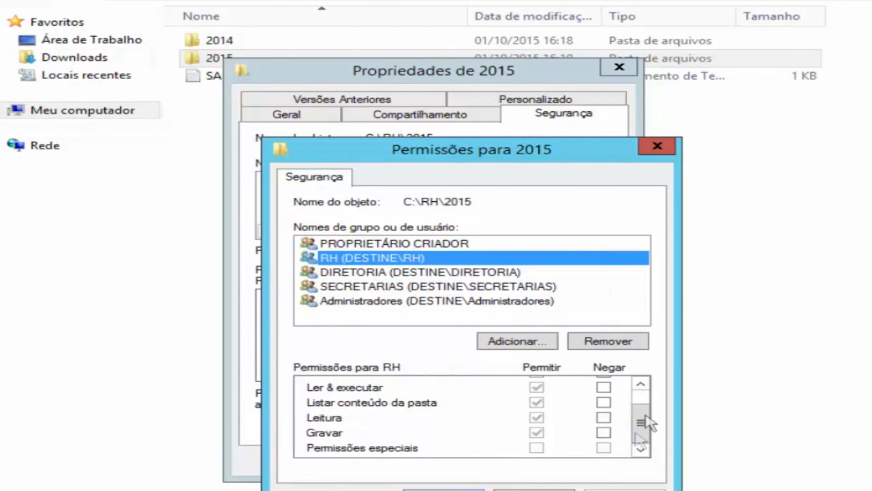
pyautogui.click(382, 306)
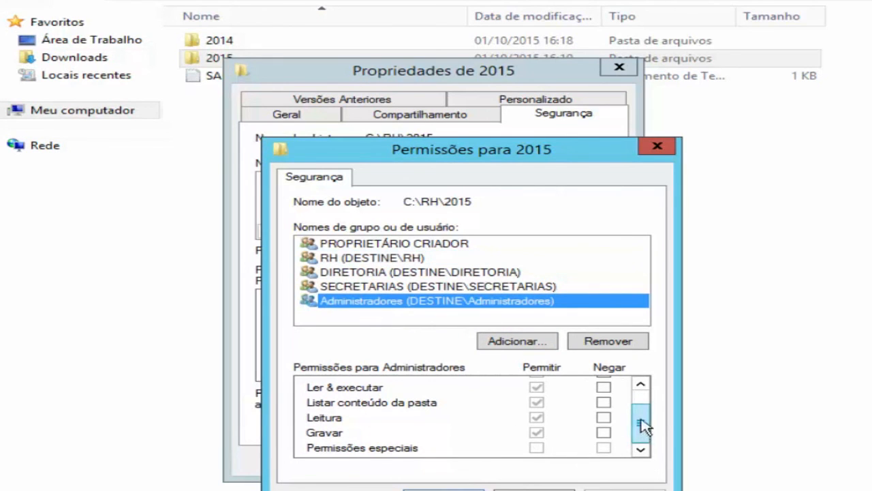
pyautogui.moveTo(641, 428); pyautogui.dragTo(640, 392)
pyautogui.moveTo(640, 437); pyautogui.dragTo(642, 402)
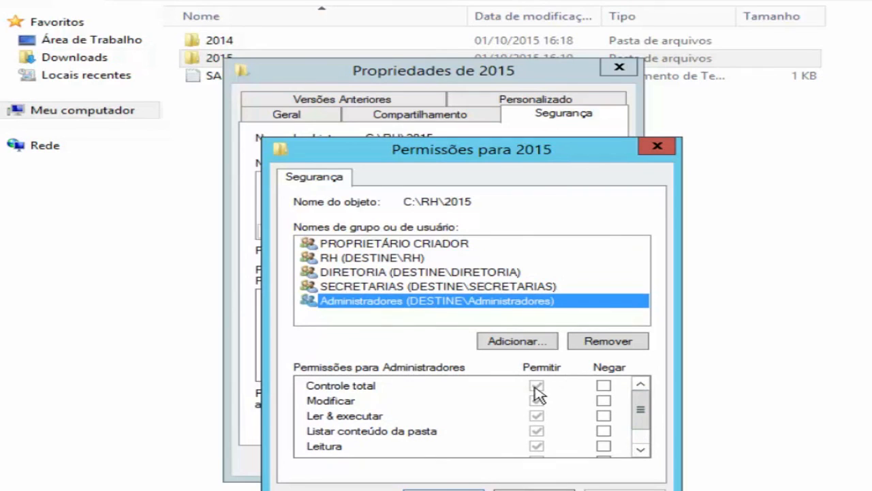
# Try to remove Administradores and SECRETARIAS from the 2015 folder's permissions, dismiss the warnings and cancel the permission and properties dialogs
pyautogui.click(536, 388)
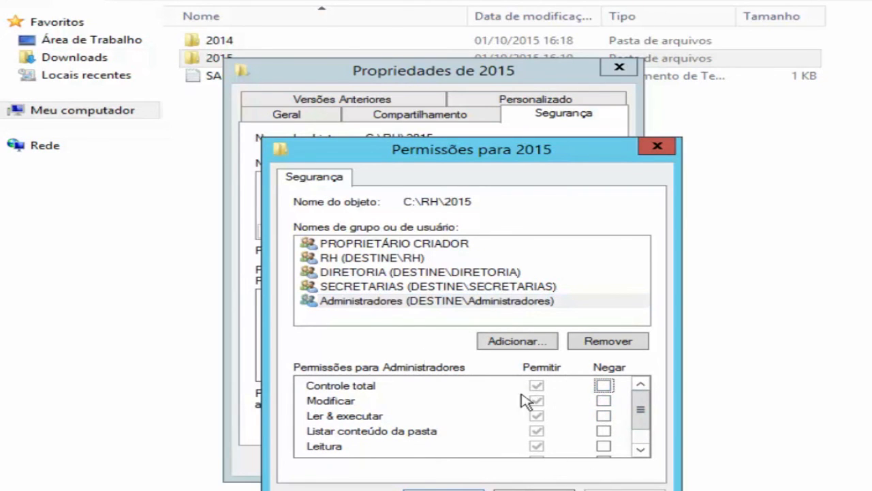
pyautogui.click(390, 304)
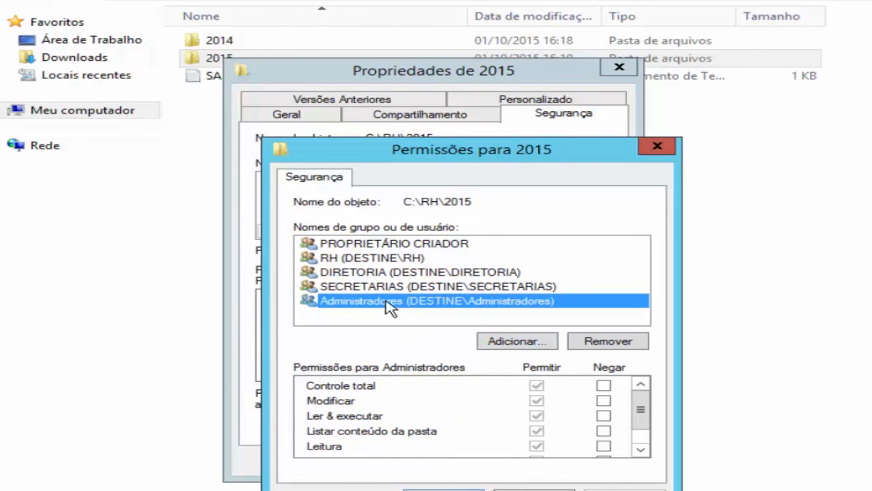
pyautogui.click(609, 342)
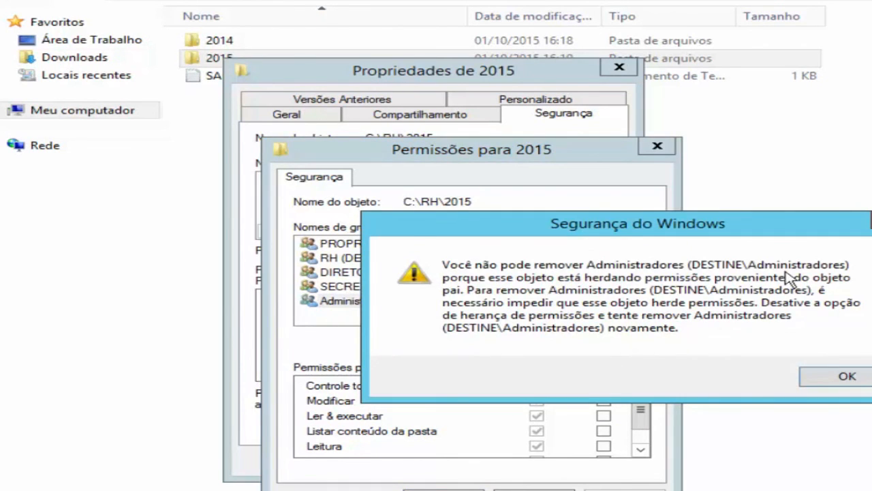
pyautogui.click(839, 377)
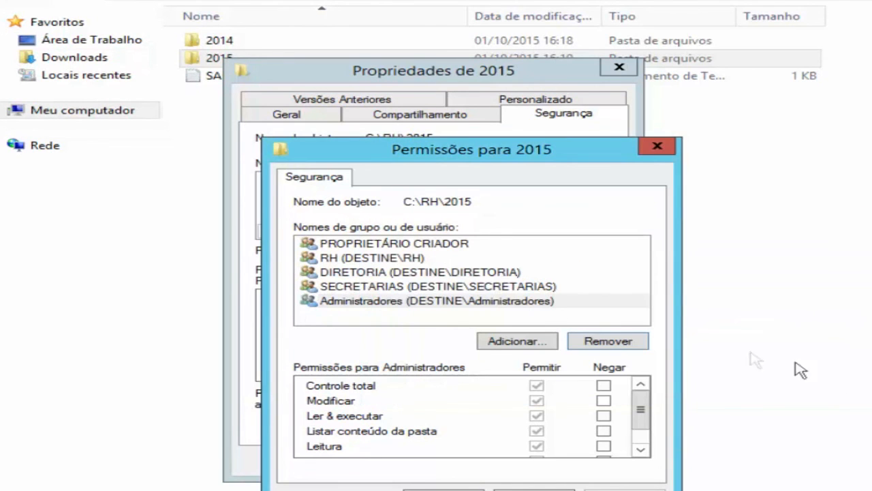
pyautogui.click(414, 287)
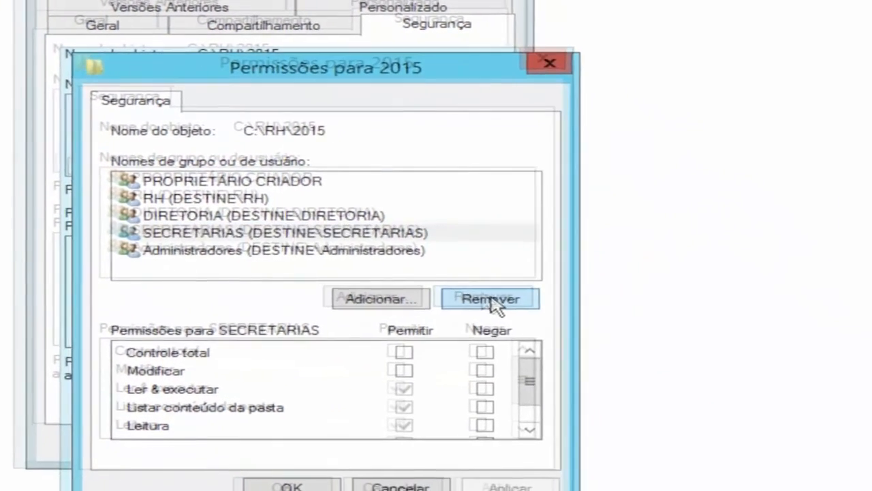
pyautogui.click(580, 341)
pyautogui.click(717, 317)
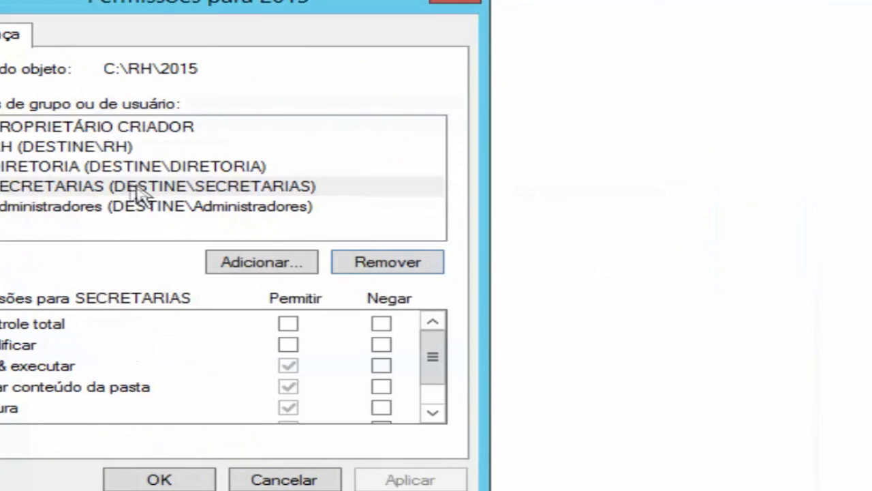
pyautogui.click(107, 170)
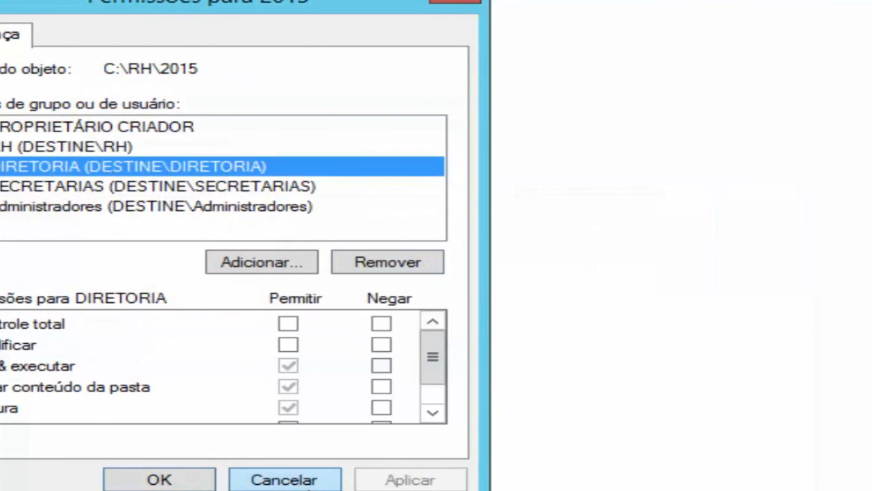
pyautogui.click(314, 482)
pyautogui.click(234, 427)
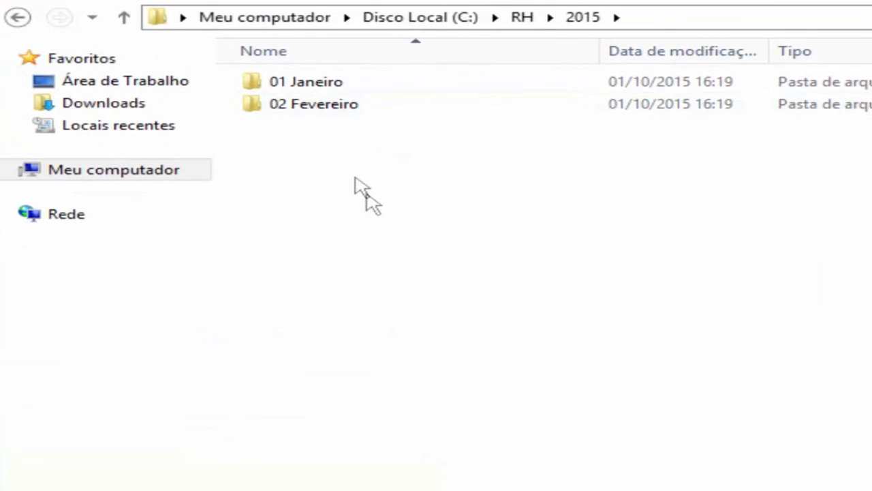
# Look inside the 01 Janeiro subfolder of 2015, go back, and open 01 Janeiro's security properties
pyautogui.doubleClick(309, 92)
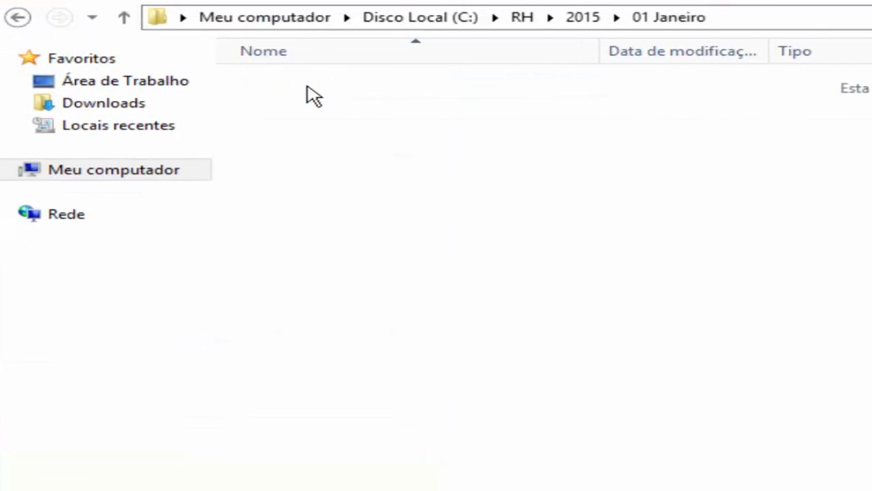
pyautogui.click(18, 19)
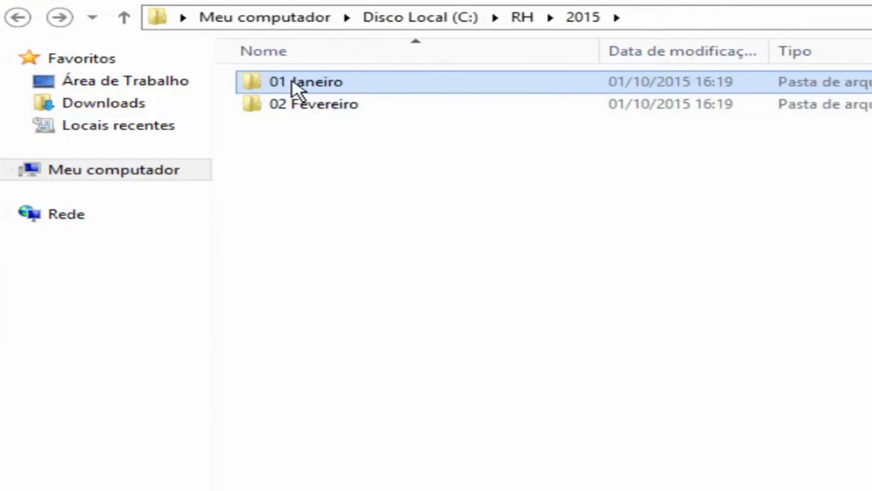
pyautogui.rightClick(293, 83)
pyautogui.click(450, 418)
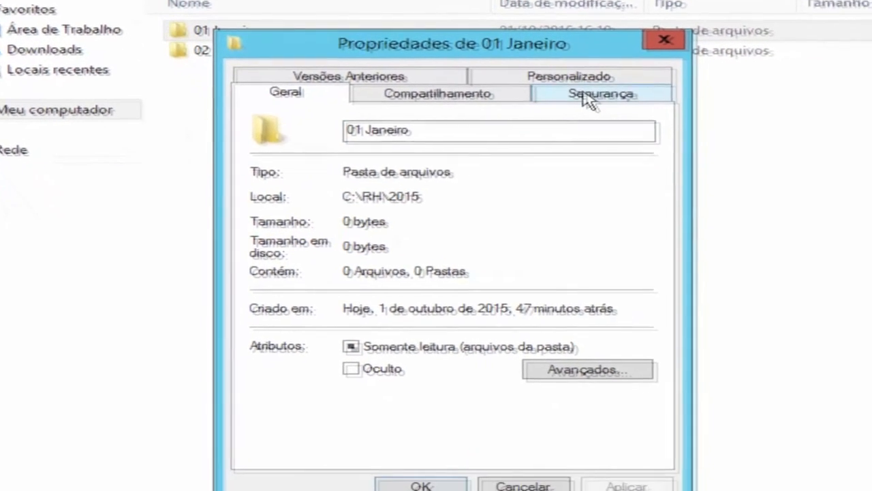
pyautogui.click(586, 99)
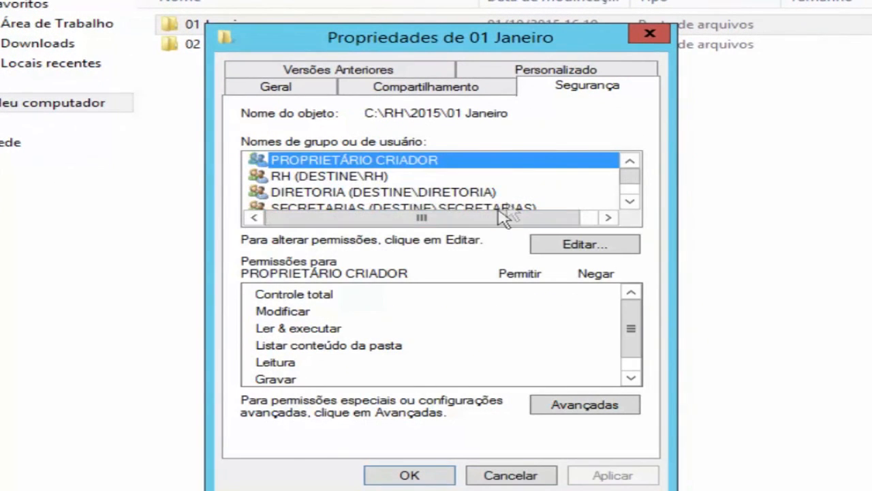
# Examine the permissions of DIRETORIA, RH and PROPRIETÁRIO CRIADOR on the 01 Janeiro folder
pyautogui.click(399, 192)
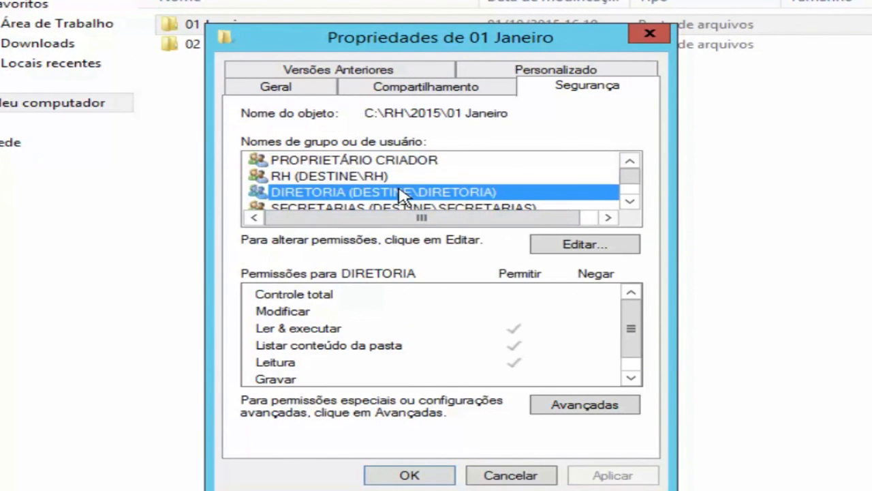
pyautogui.click(334, 174)
pyautogui.click(338, 163)
pyautogui.click(370, 192)
pyautogui.click(630, 202)
pyautogui.click(630, 201)
# Disable inheritance on 01 Janeiro, converting the inherited permissions into explicit ones, and accept the advanced security settings
pyautogui.click(606, 412)
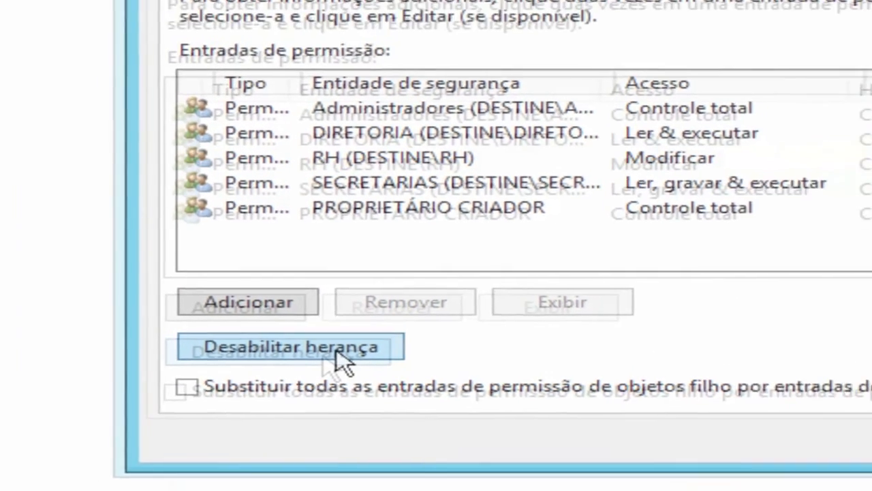
pyautogui.click(462, 305)
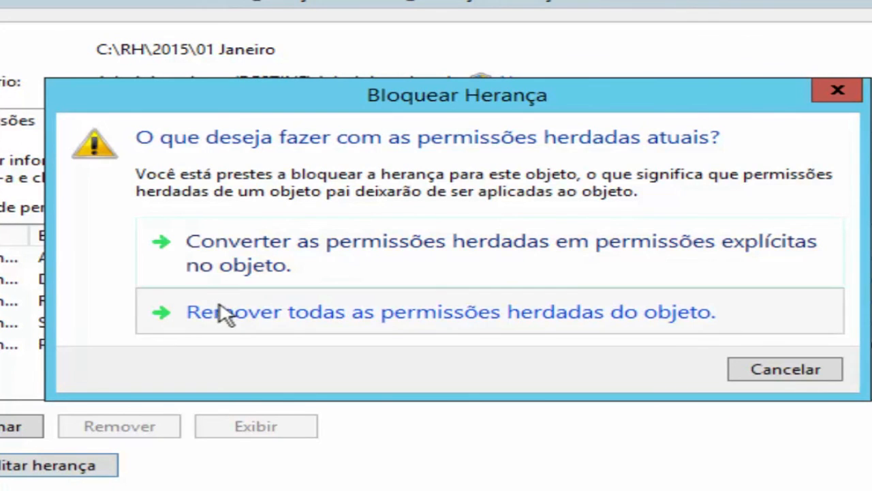
pyautogui.click(282, 263)
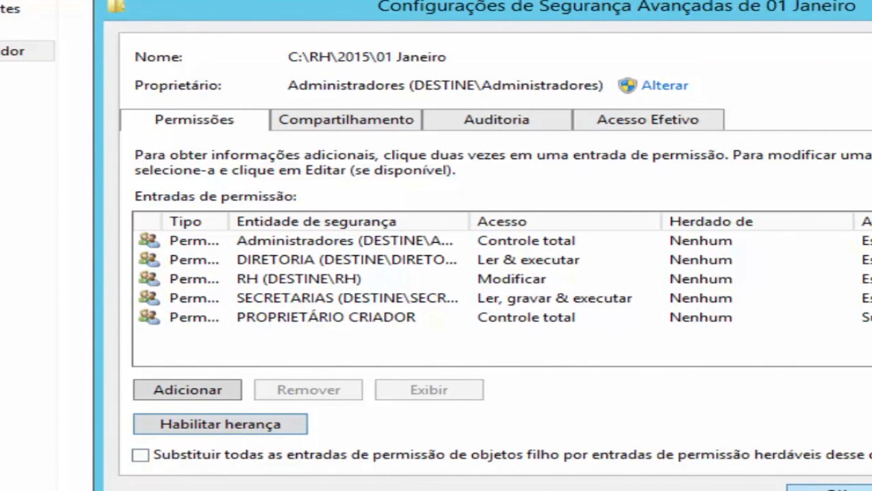
pyautogui.click(828, 488)
# Open the permissions of 01 Janeiro for editing and review the entries for RH and DIRETORIA
pyautogui.click(559, 204)
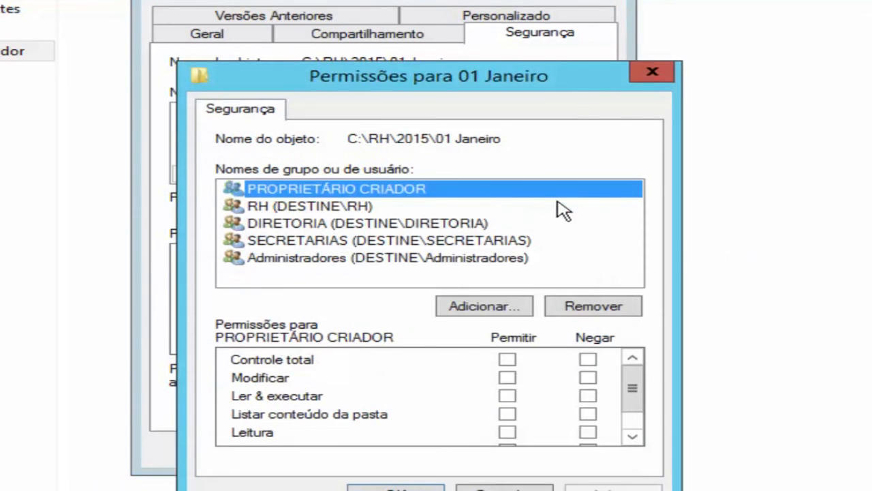
pyautogui.click(317, 204)
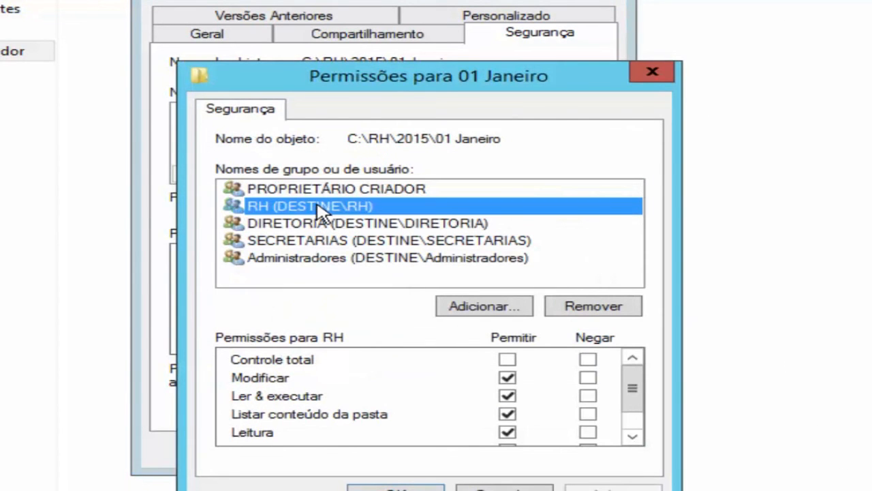
pyautogui.click(310, 223)
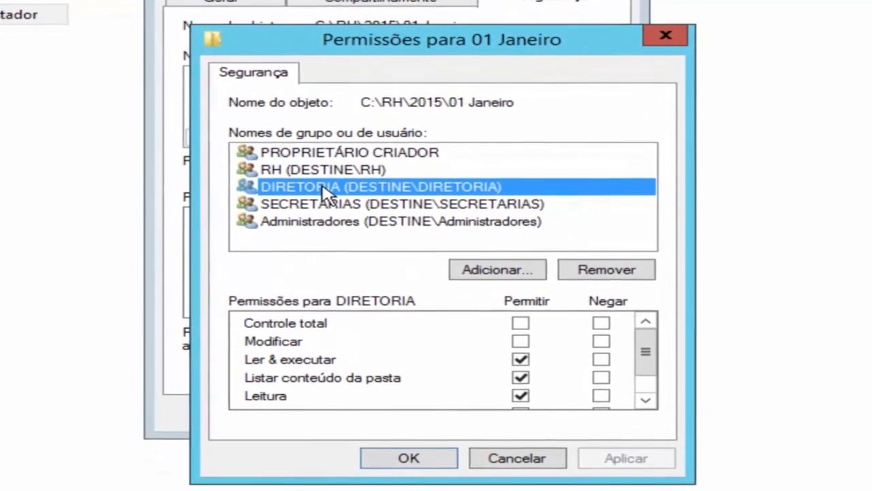
# Try toggling the allowed Modificar and Gravar permissions of the SECRETARIAS group on 01 Janeiro
pyautogui.click(341, 205)
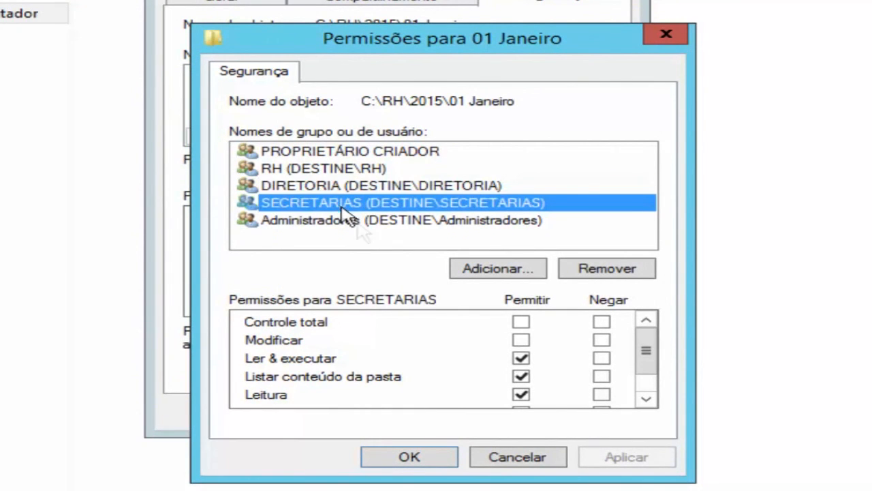
pyautogui.click(521, 340)
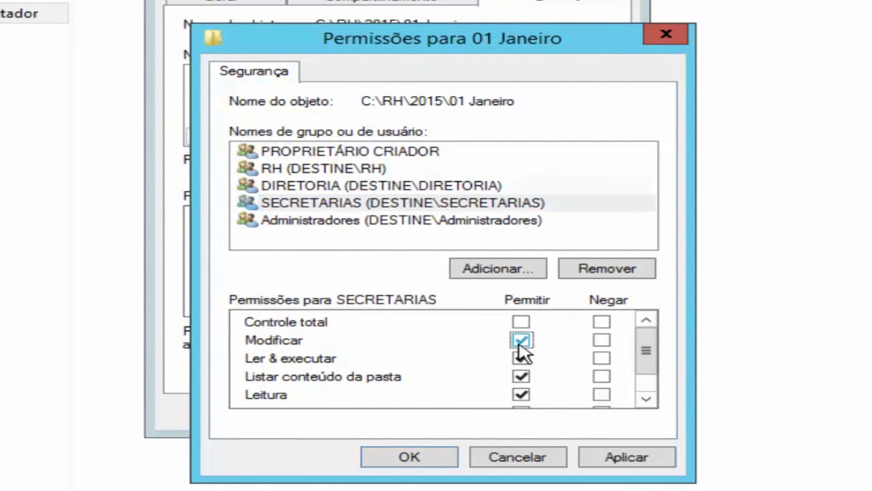
pyautogui.click(524, 341)
pyautogui.moveTo(652, 357); pyautogui.dragTo(652, 390)
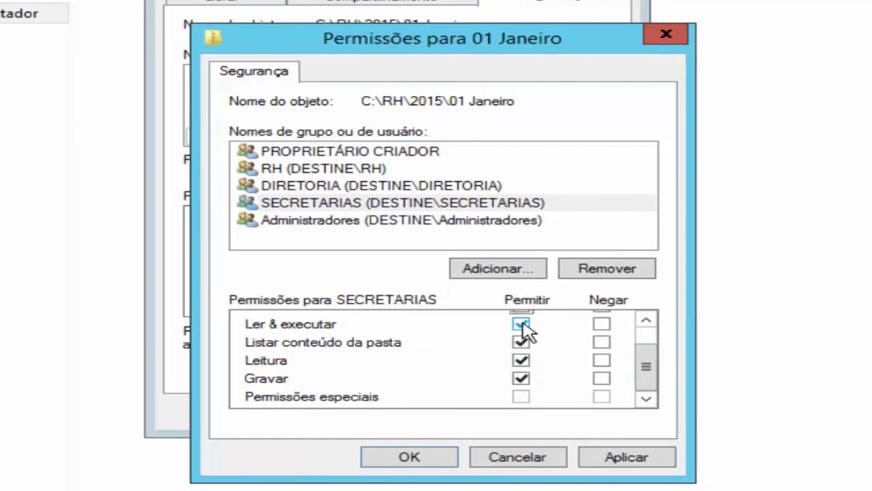
pyautogui.click(525, 375)
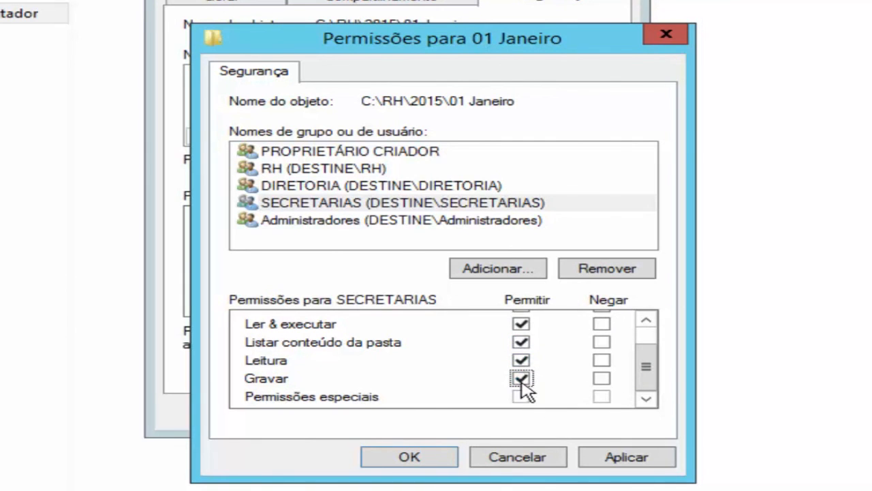
pyautogui.scroll(1, 644, 361)
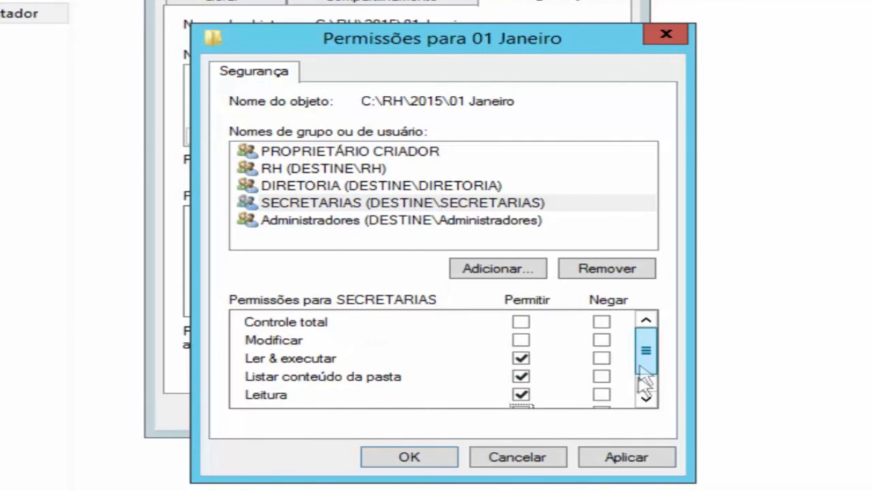
# Apply the permissions for 01 Janeiro and accept both the permissions and properties dialogs
pyautogui.click(610, 460)
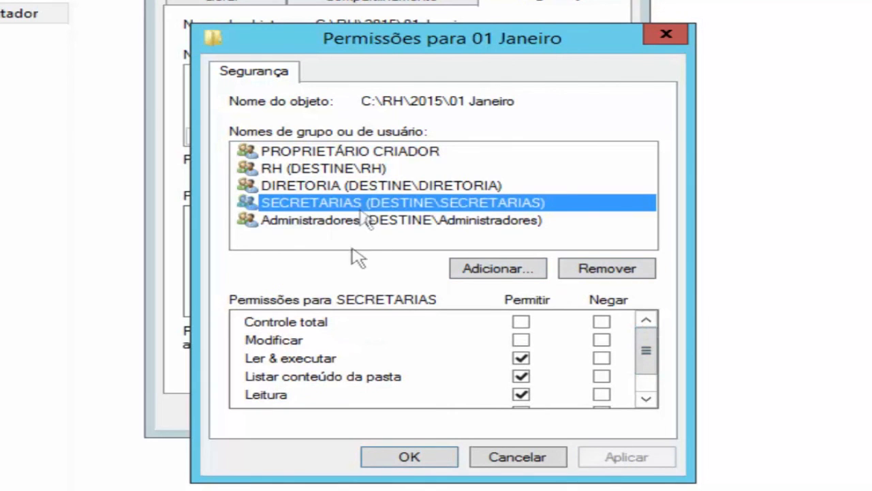
pyautogui.click(422, 458)
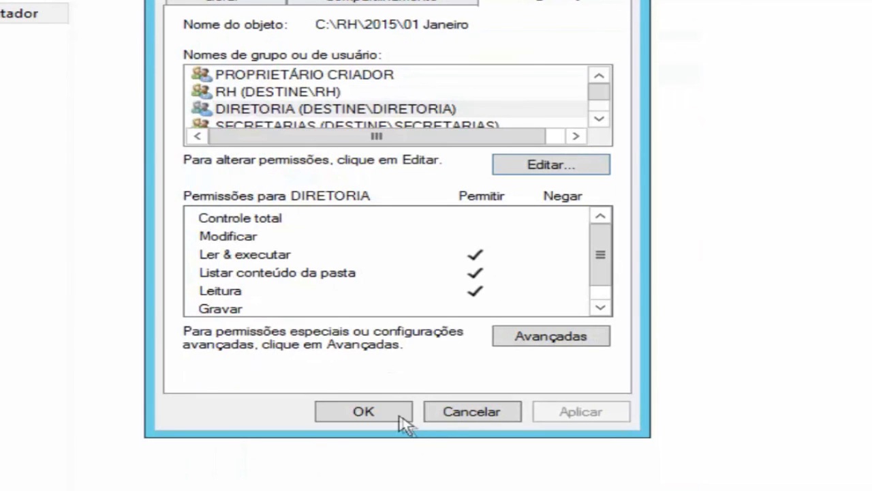
pyautogui.click(341, 413)
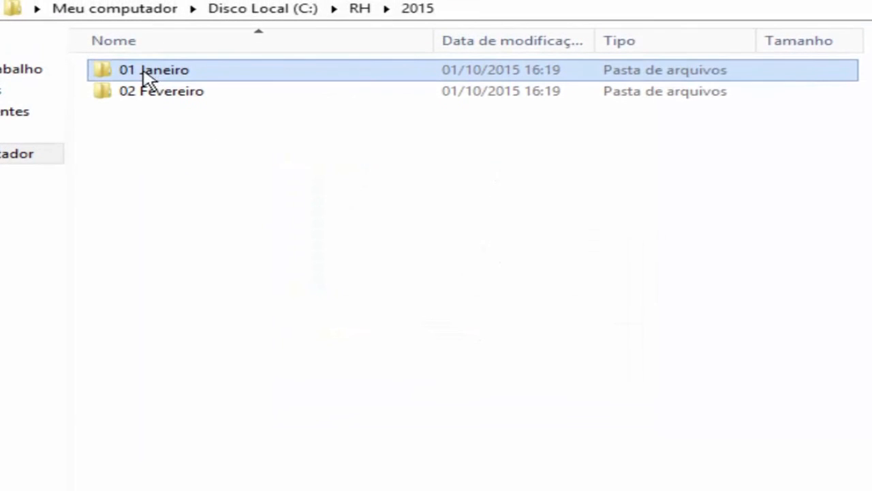
# Examine the permissions of RH, DIRETORIA and SECRETARIAS in the security properties of 02 Fevereiro, and close the properties
pyautogui.click(147, 94)
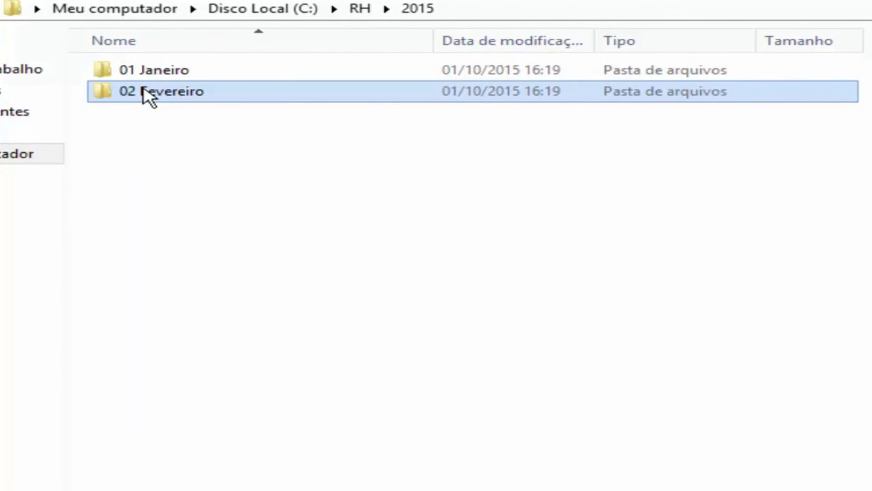
pyautogui.rightClick(145, 94)
pyautogui.click(263, 415)
pyautogui.click(534, 162)
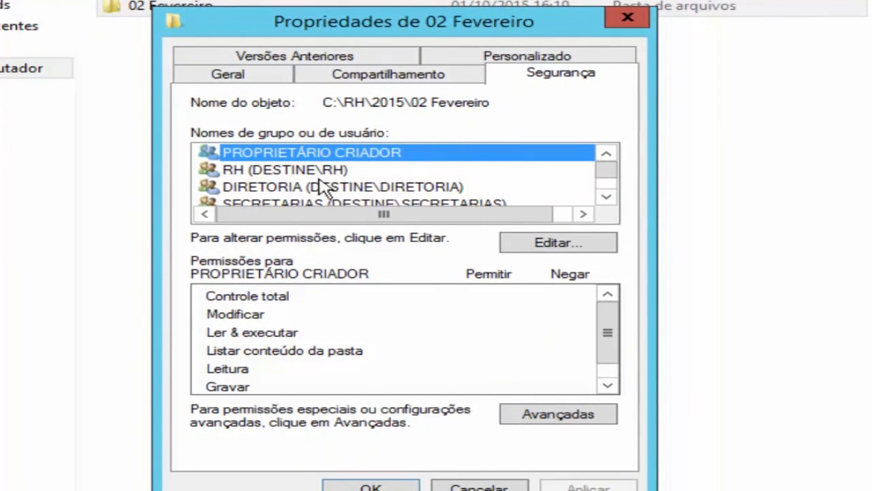
pyautogui.click(301, 172)
pyautogui.click(317, 191)
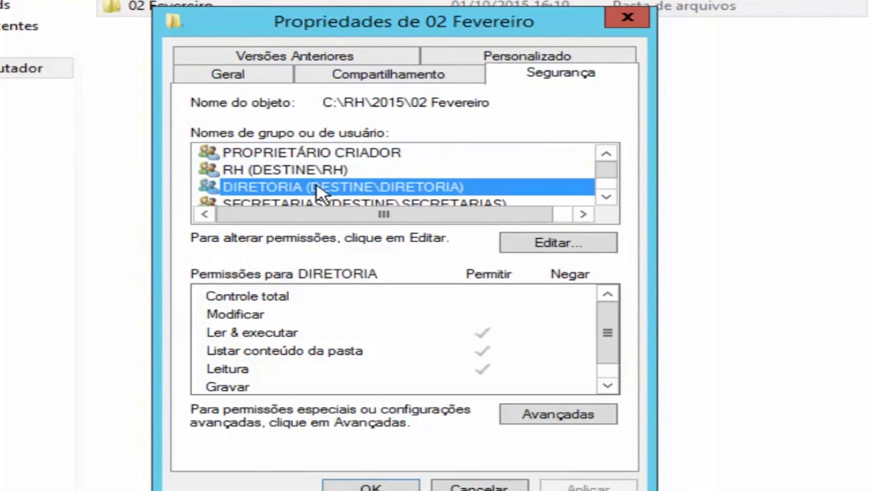
pyautogui.click(318, 201)
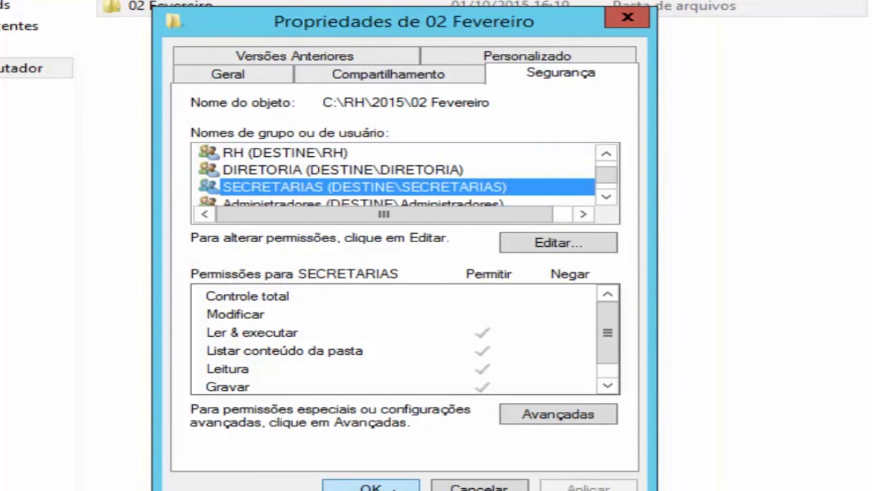
pyautogui.click(391, 488)
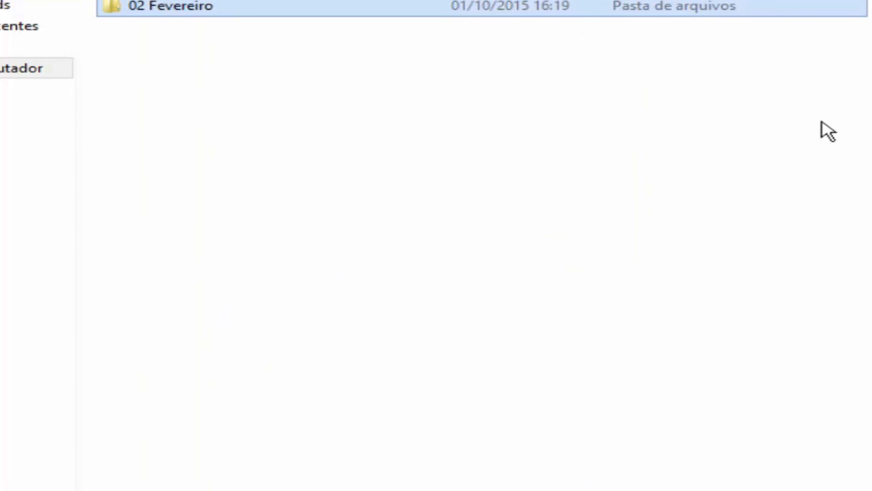